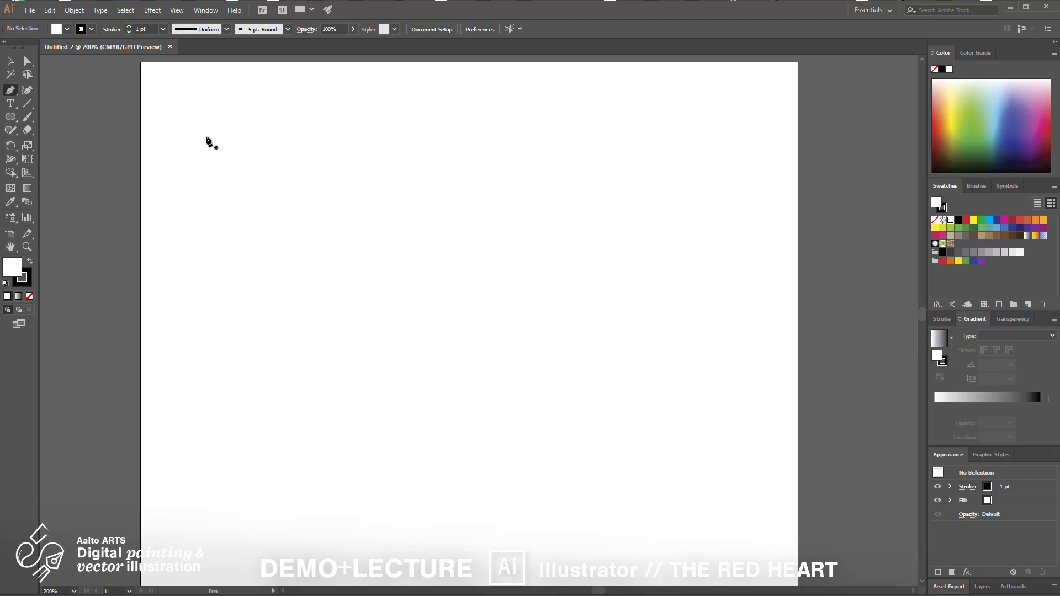
Step: Draw a closed four-point angular heart about 46 mm wide with the Pen tool in the artboard's upper left
left_click(205, 133)
left_click(267, 209)
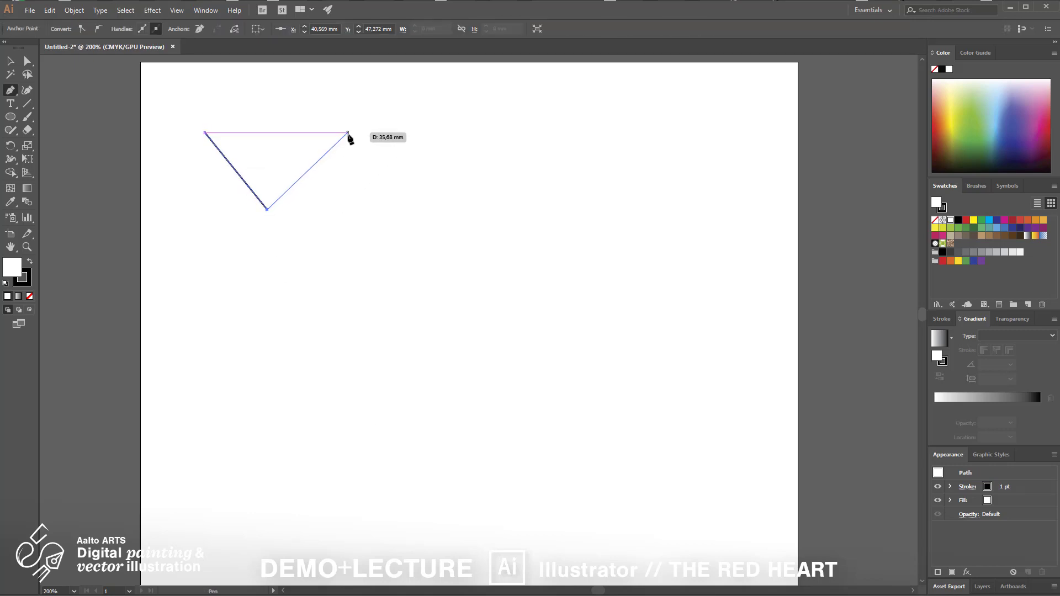
left_click(349, 133)
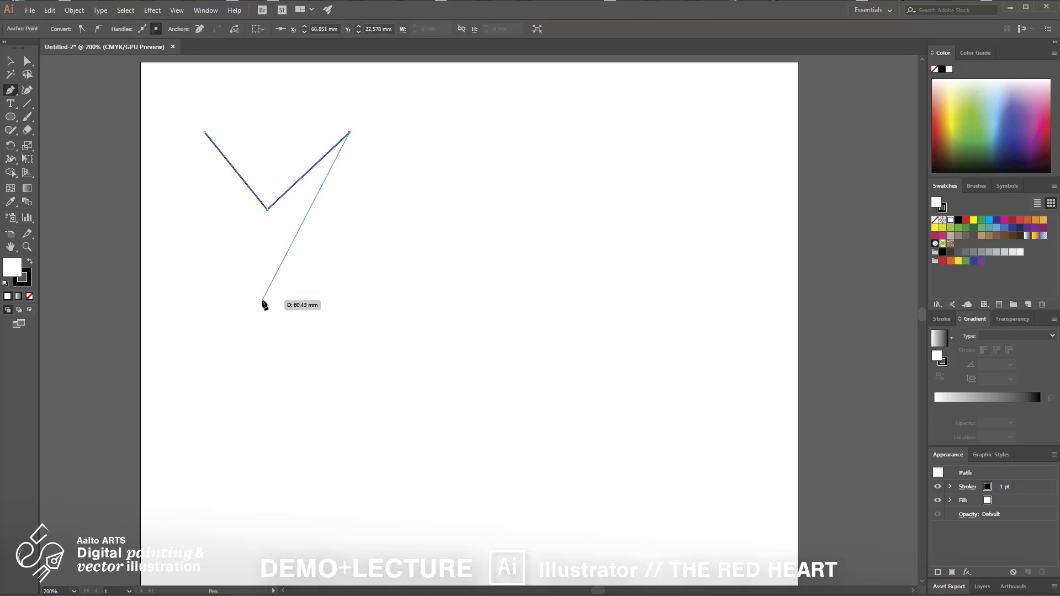
left_click(267, 301)
left_click(205, 132)
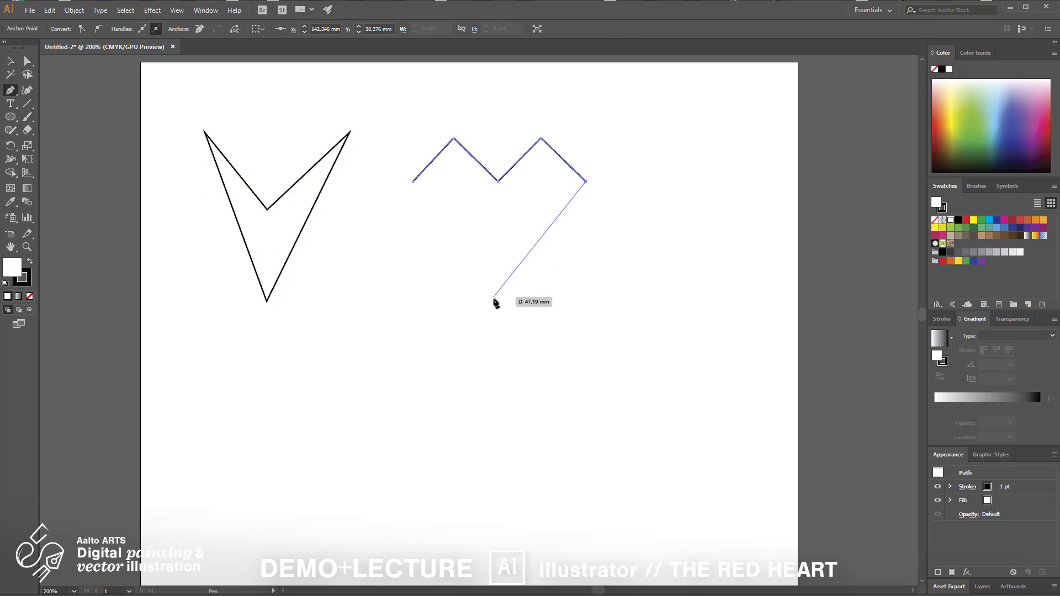
Step: Complete a six-point angular heart about 55 mm wide beside the first and draw a downward-pointing triangle about 33 mm wide to its right
left_click(495, 298)
left_click(413, 182)
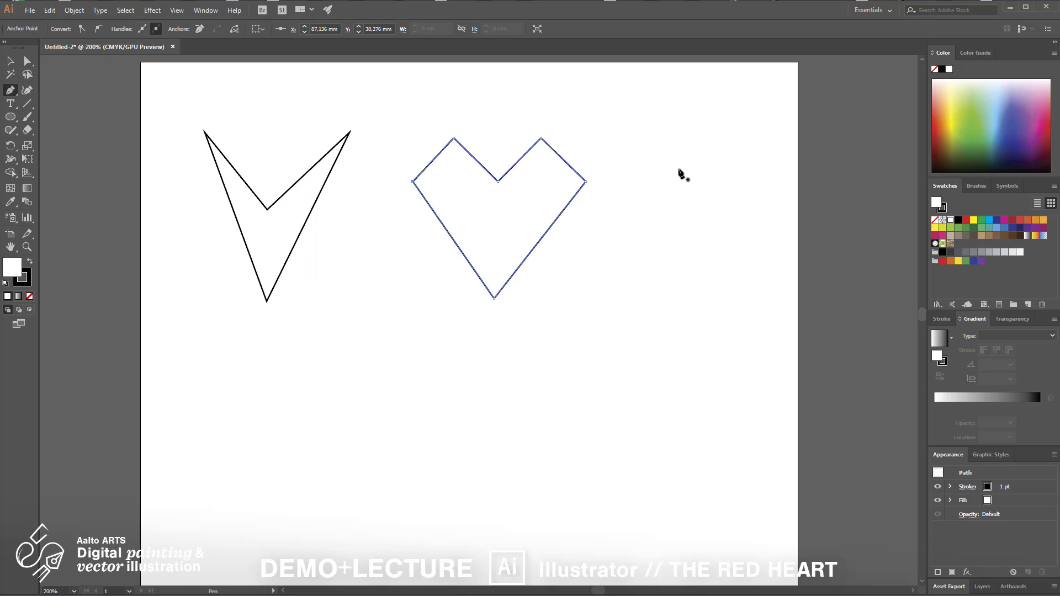
left_click(667, 154)
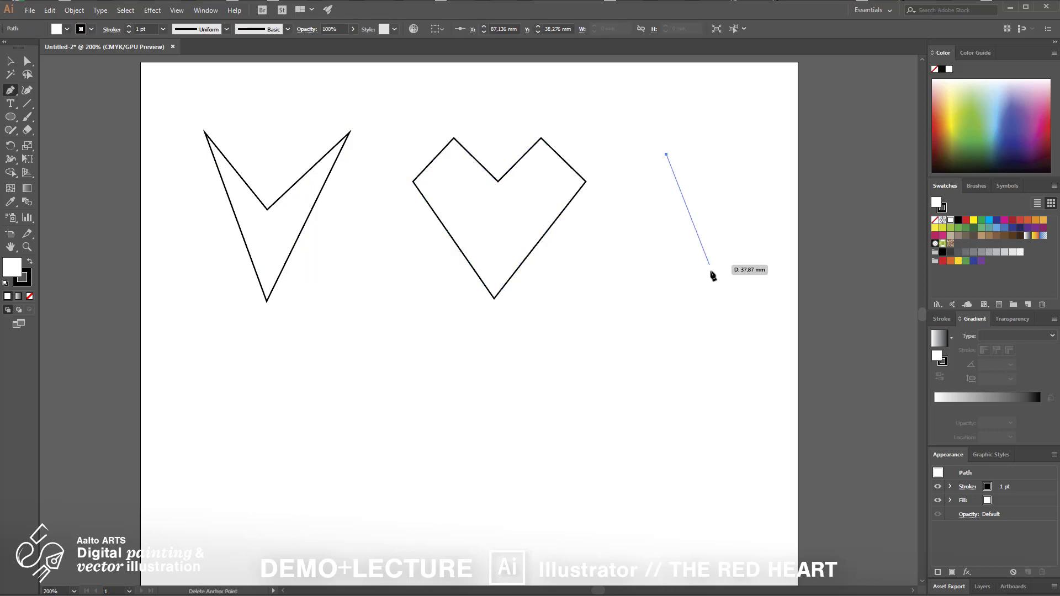
left_click(713, 277)
left_click(712, 277)
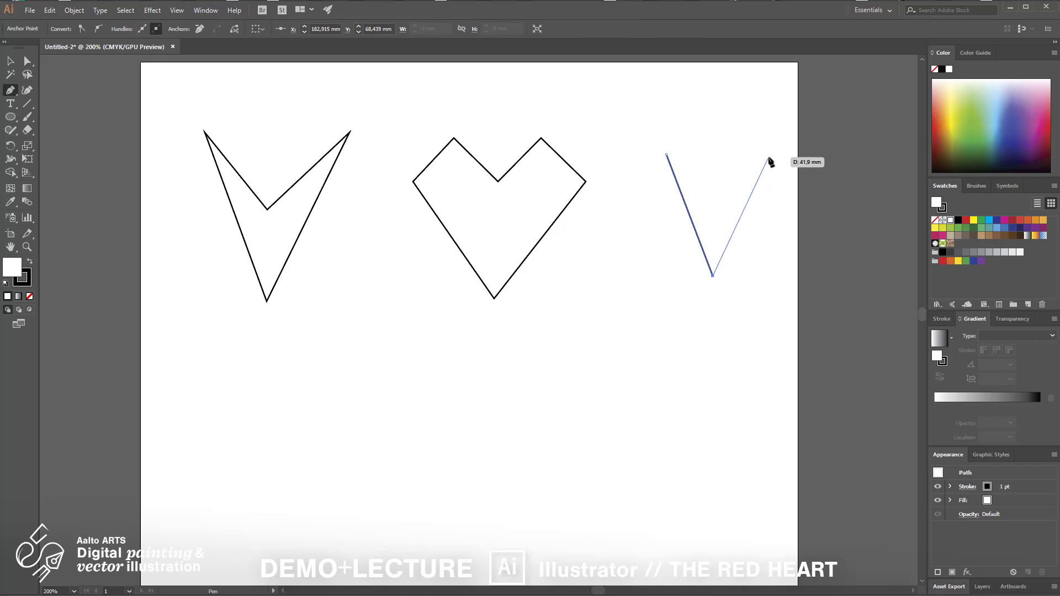
left_click(768, 158)
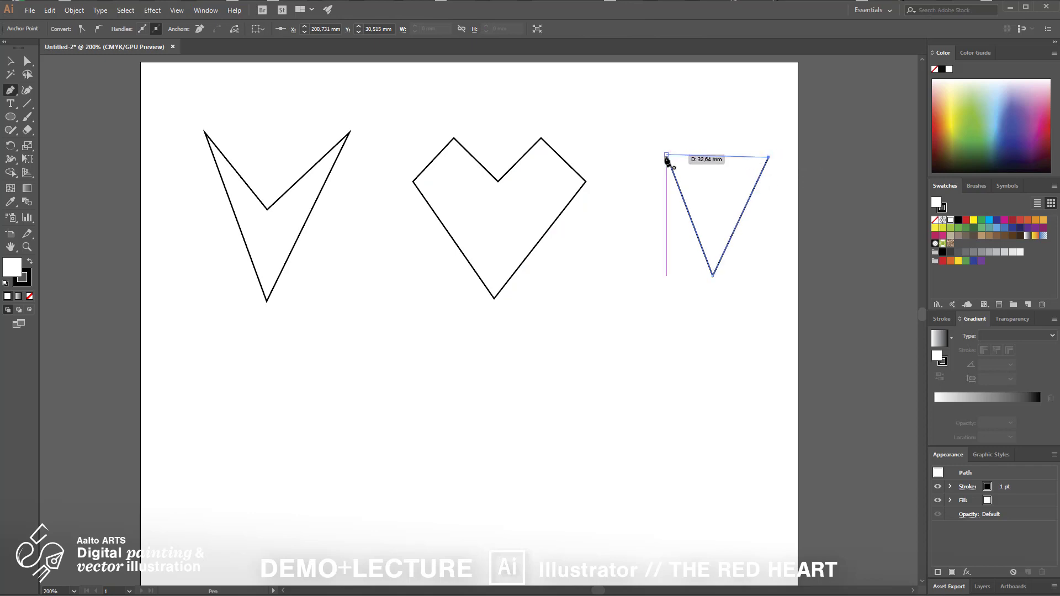
left_click(666, 156)
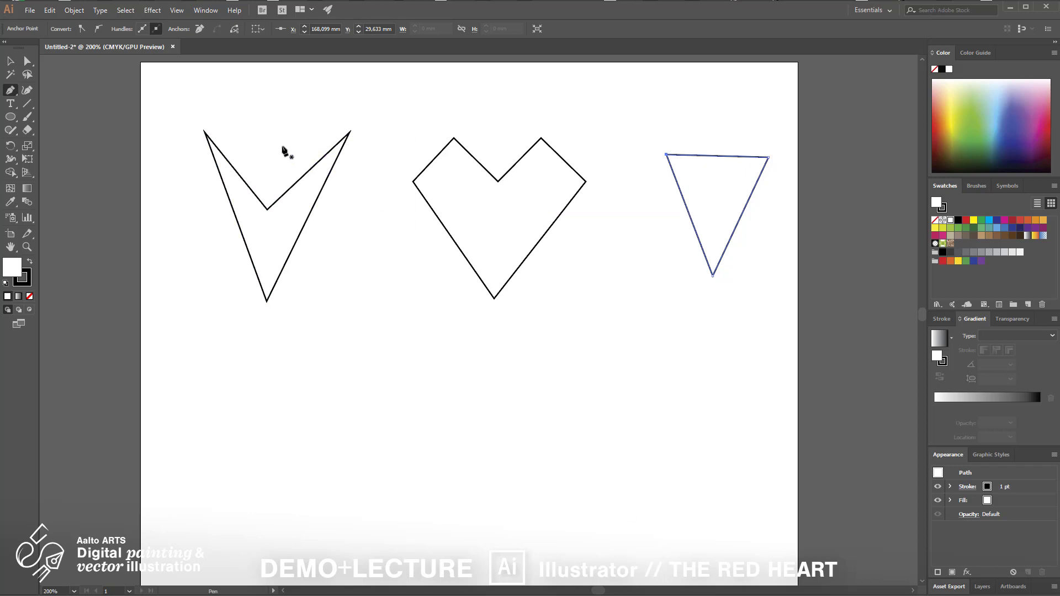
Step: Convert the two upper corners of the four-point heart into smooth points with the Anchor Point tool to round both lobes
key("shift+c")
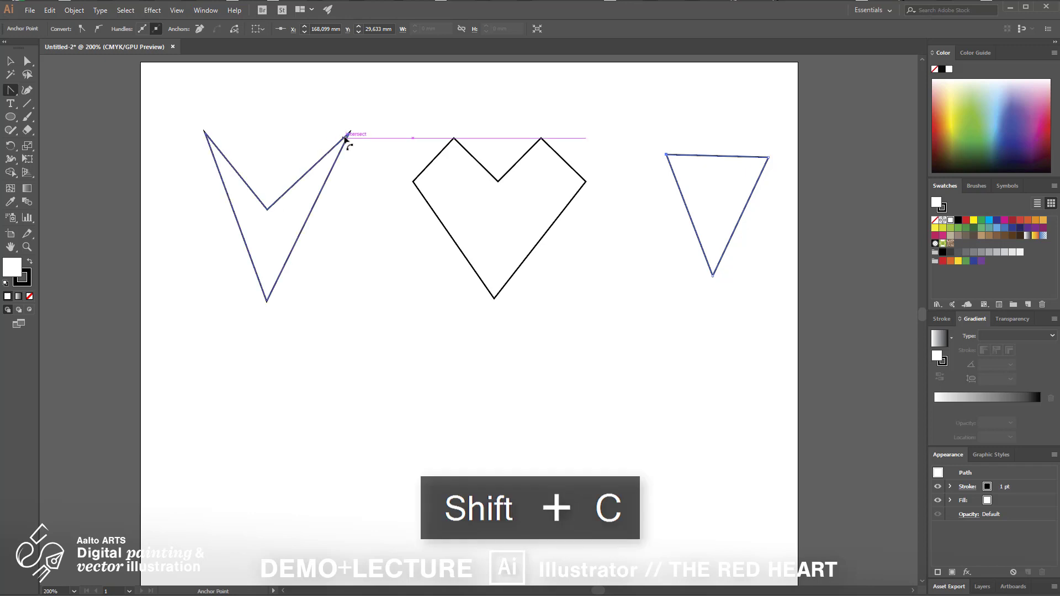
left_click_drag(349, 133, 403, 171)
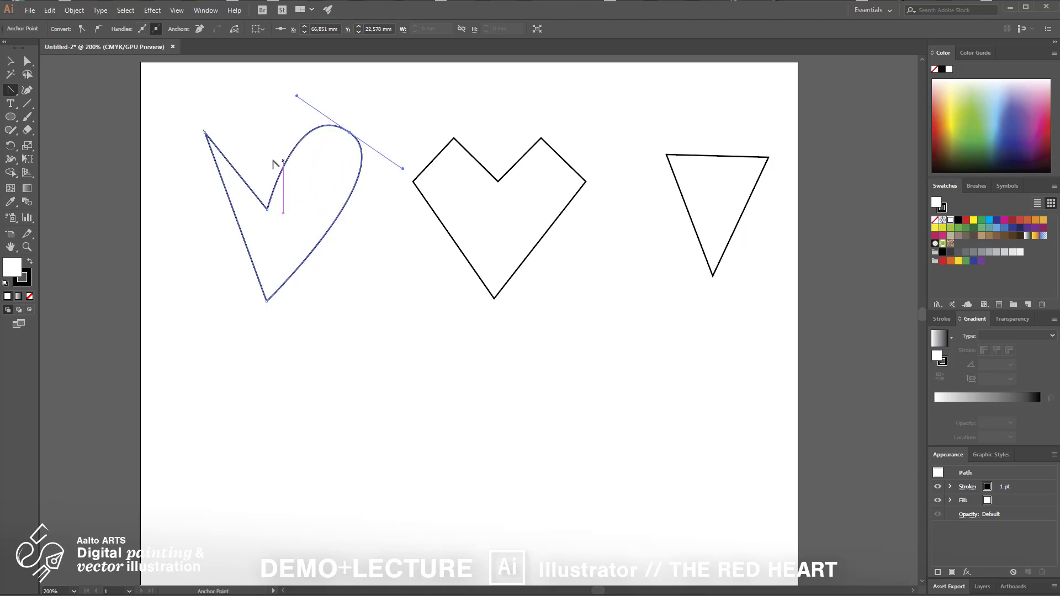
left_click_drag(205, 133, 254, 100)
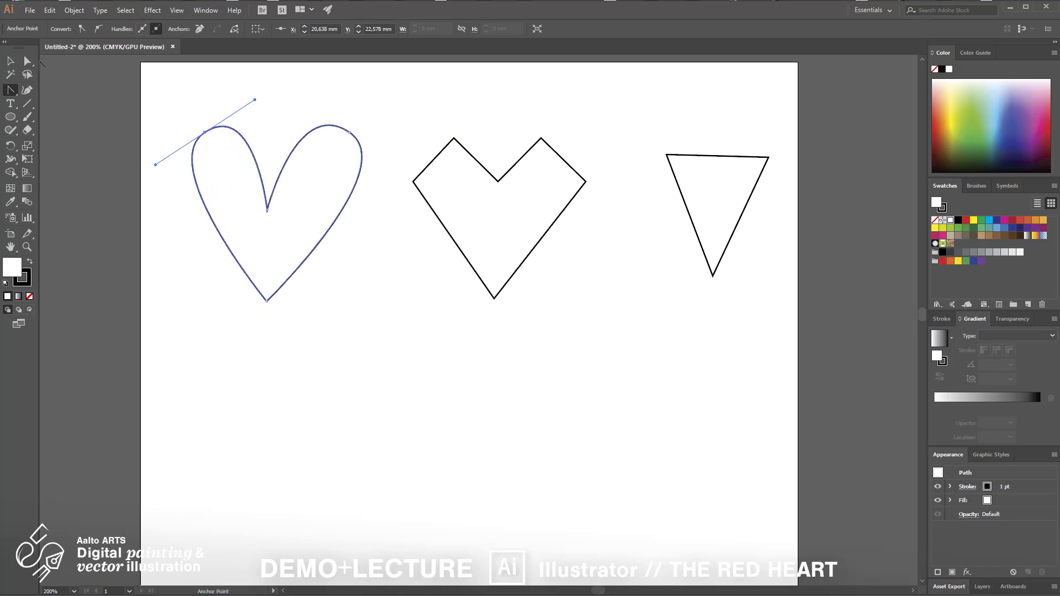
Step: Raise the first heart's notch and bottom tip and centre them between the lobes
left_click(27, 60)
left_click_drag(268, 209, 274, 171)
left_click_drag(266, 303, 274, 280)
left_click(334, 315)
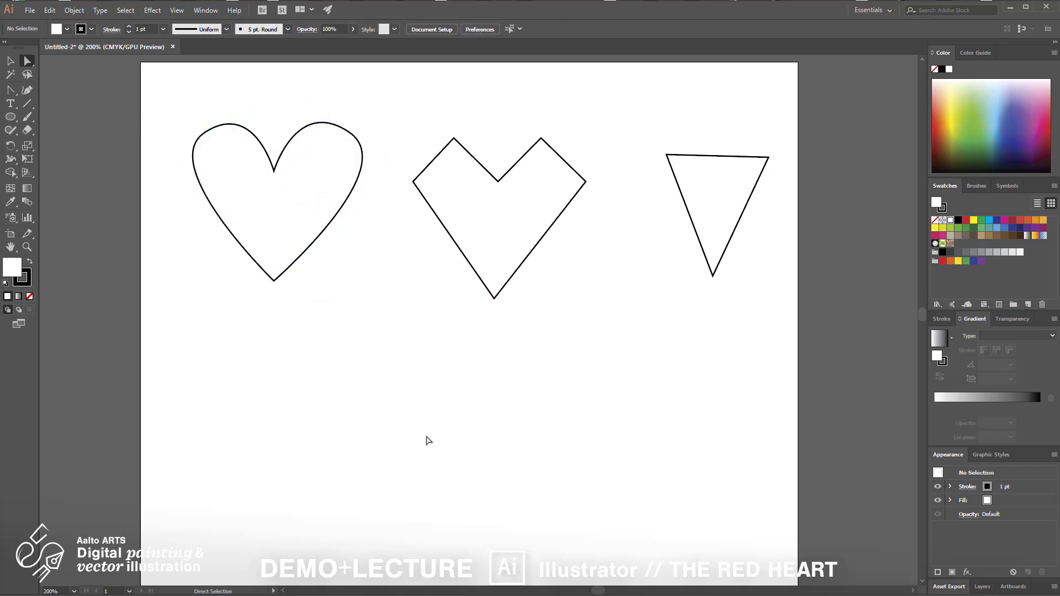
Step: Convert the two top and two side corners of the six-point heart into smooth points with horizontal and vertical handles
left_click(10, 90)
left_click_drag(540, 138, 568, 138)
left_click_drag(586, 181, 586, 212)
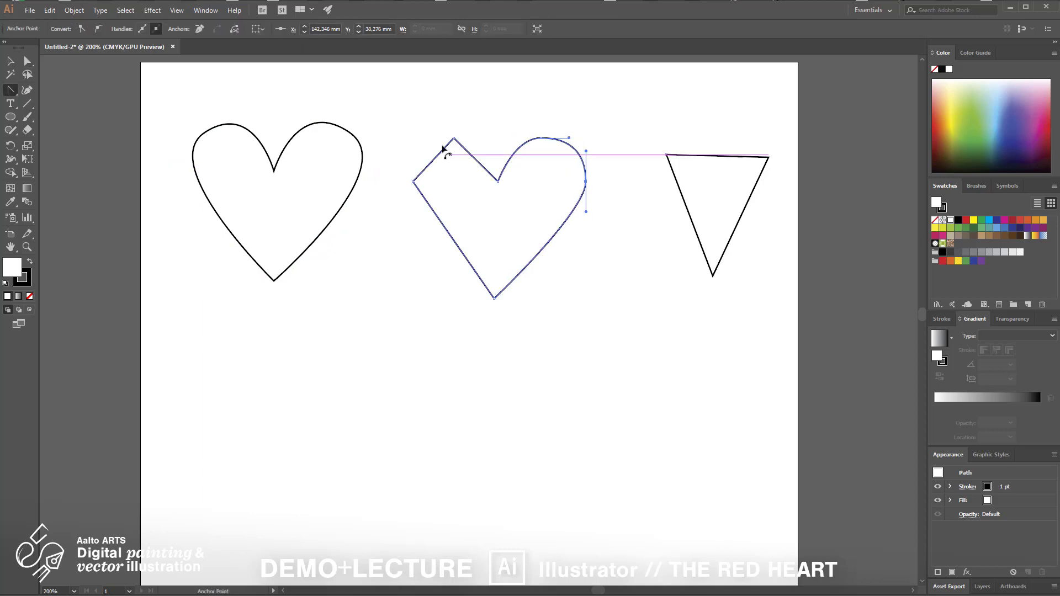
left_click_drag(453, 138, 477, 138)
left_click_drag(413, 182, 413, 160)
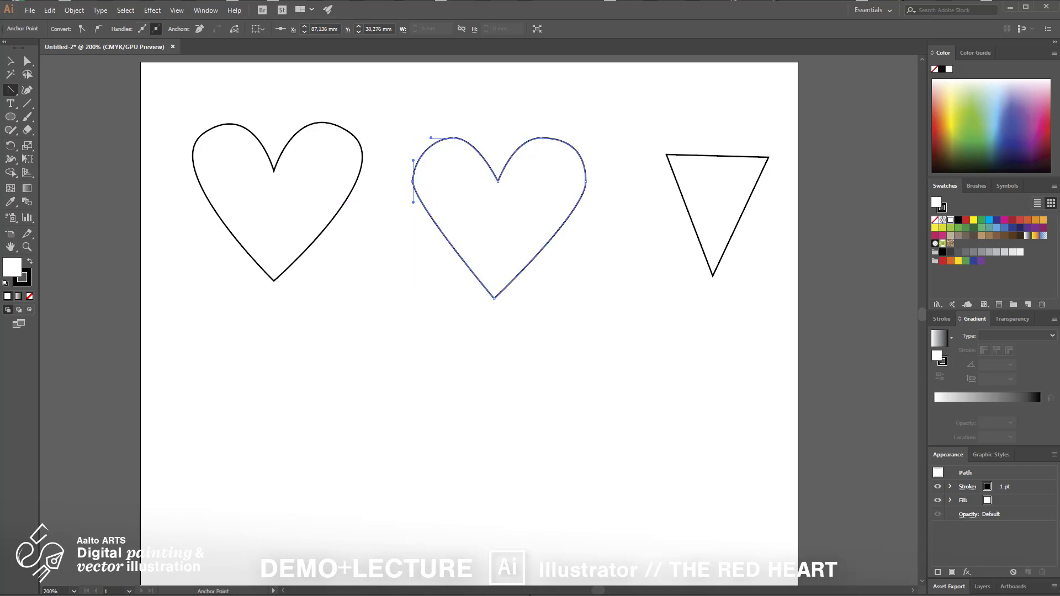
Step: Raise the middle heart's notch slightly and lengthen the downward handles of both side points for fuller lower curves
left_click(27, 61)
left_click_drag(498, 181, 500, 174)
left_click(414, 182)
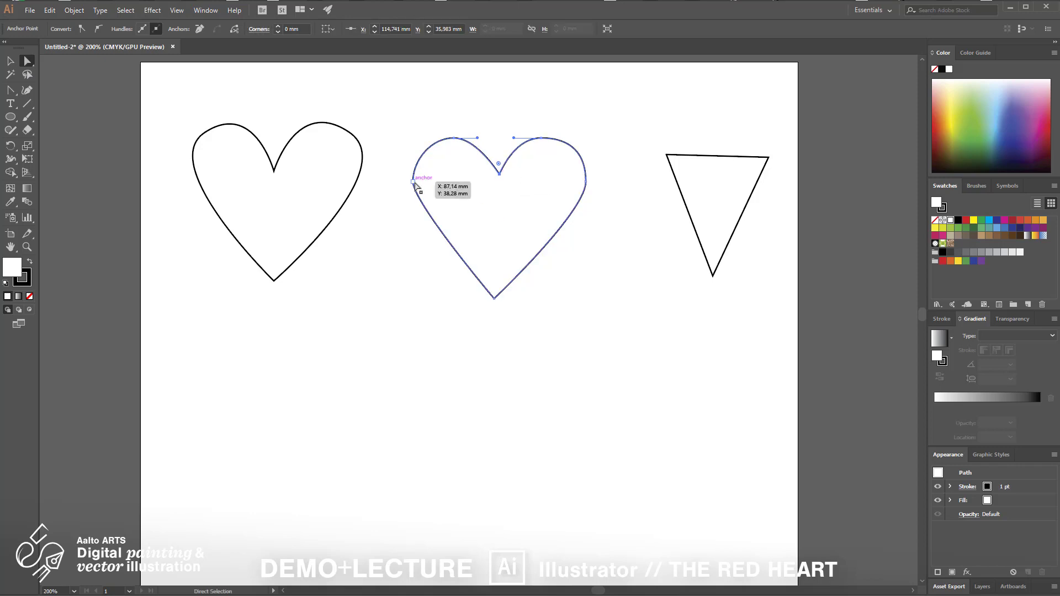
left_click_drag(416, 214, 413, 243)
left_click(586, 184)
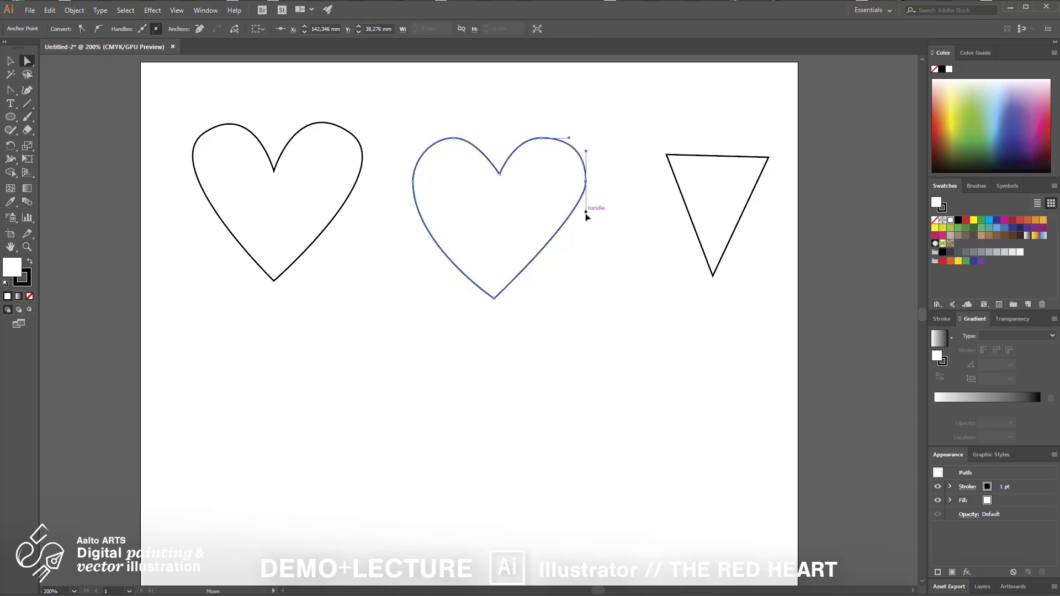
left_click_drag(586, 212, 586, 239)
Step: Fine-tune the curvature of the middle heart's two lobes by adjusting its top anchor points
left_click(541, 138)
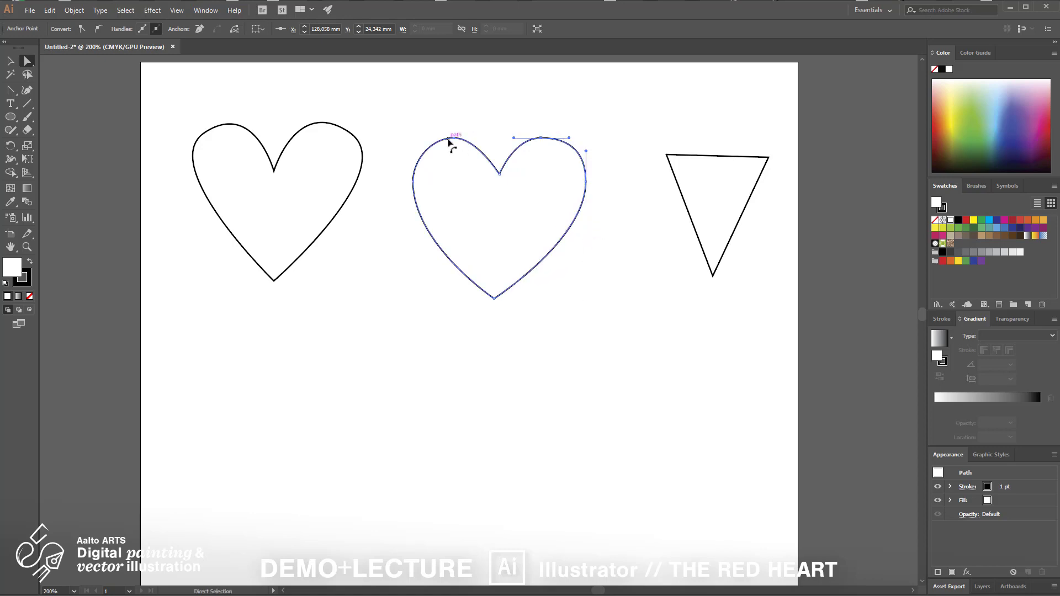
left_click(454, 138)
left_click_drag(477, 138, 487, 138)
left_click(541, 138)
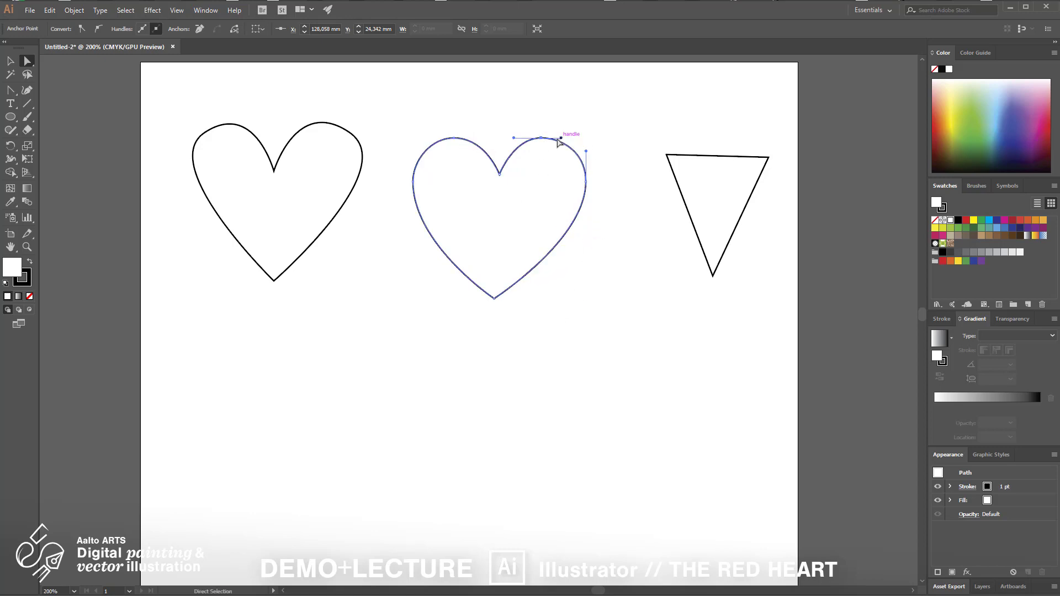
left_click(593, 255)
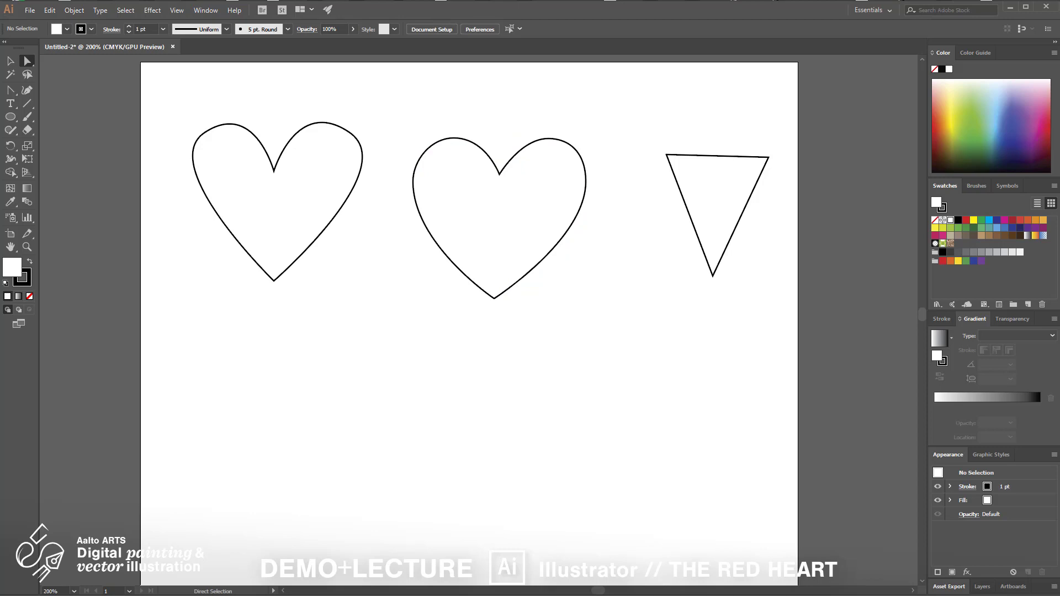
Step: Convert the two upper corners of the triangle into smooth points with the Anchor Point tool
left_click(10, 90)
left_click_drag(666, 154, 654, 177)
left_click_drag(768, 158, 740, 167)
Step: Adjust the direction handles of the triangle's upper points so its top edge dips between two lobes, then deselect the shape
key("a")
left_click_drag(805, 144, 803, 135)
left_click_drag(681, 200, 688, 207)
left_click_drag(656, 157, 704, 128)
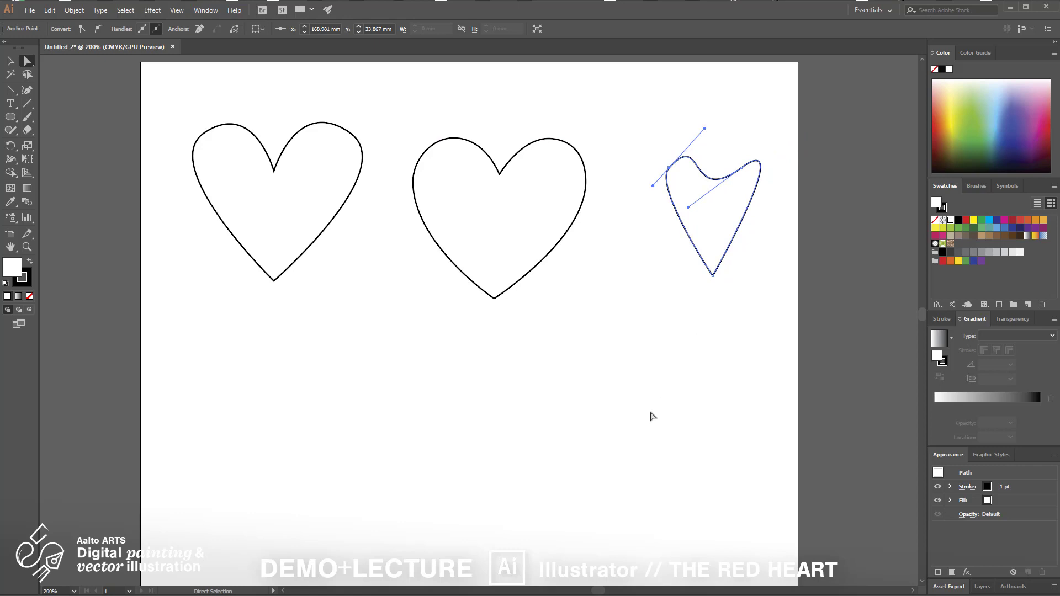
left_click(637, 417)
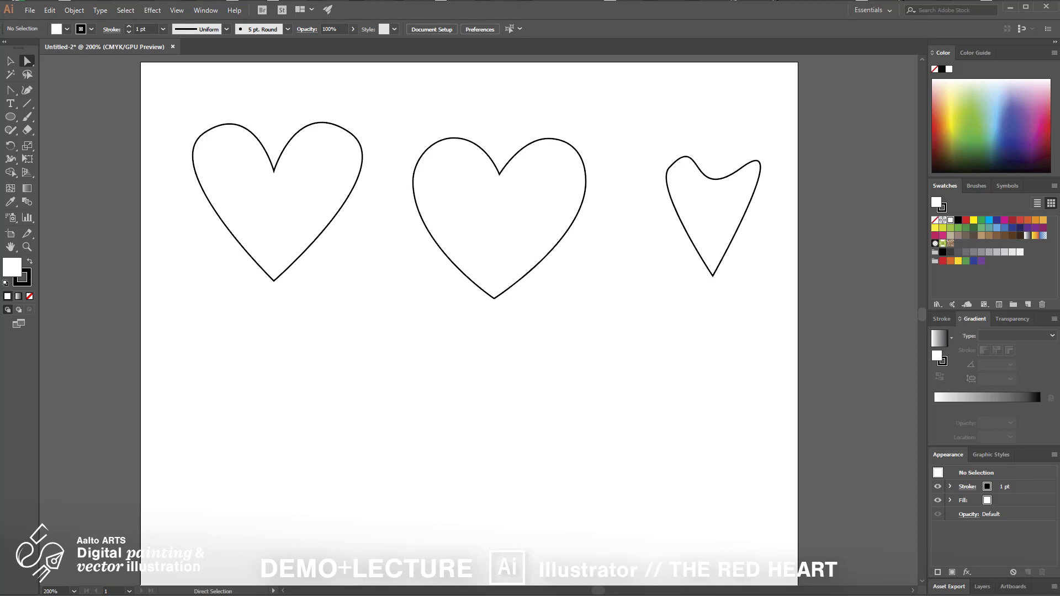
Step: Convert the bottom tip of the leftmost heart into a smooth point with horizontal handles using the Anchor Point tool
key("shift+c")
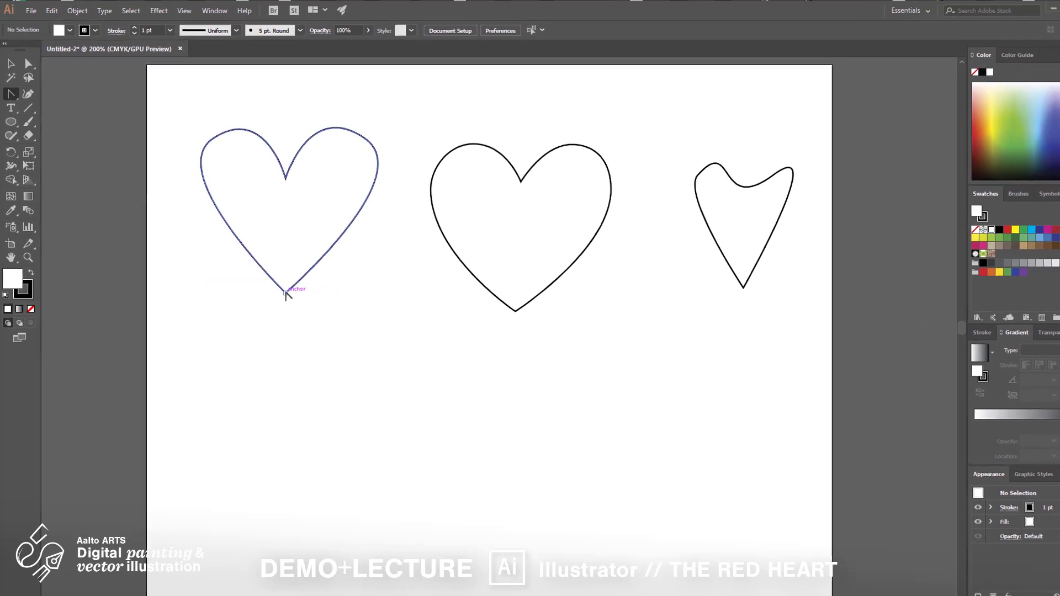
left_click_drag(285, 292, 267, 308)
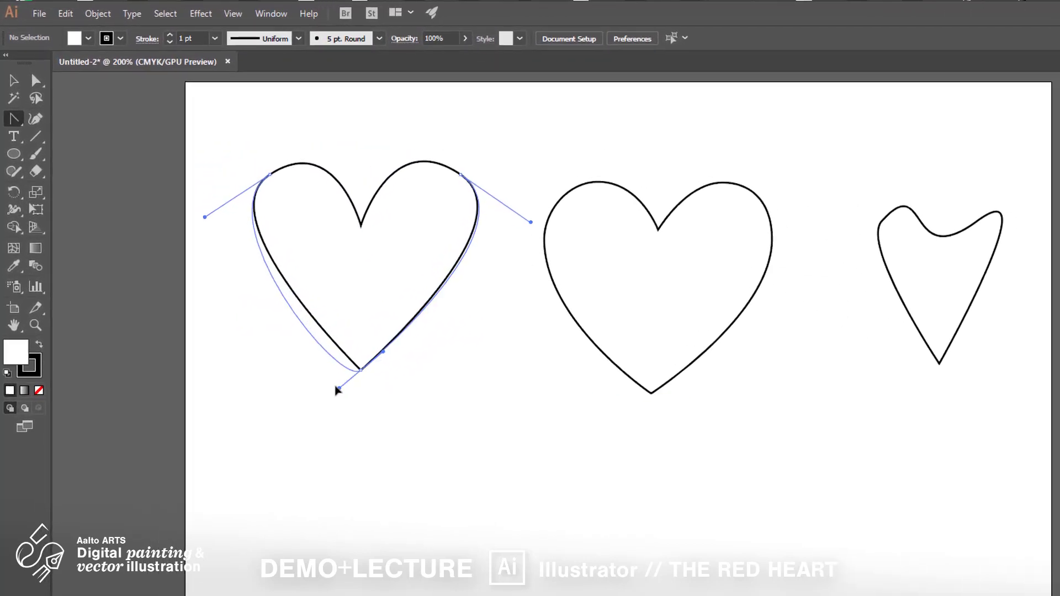
left_click_drag(338, 390, 329, 375)
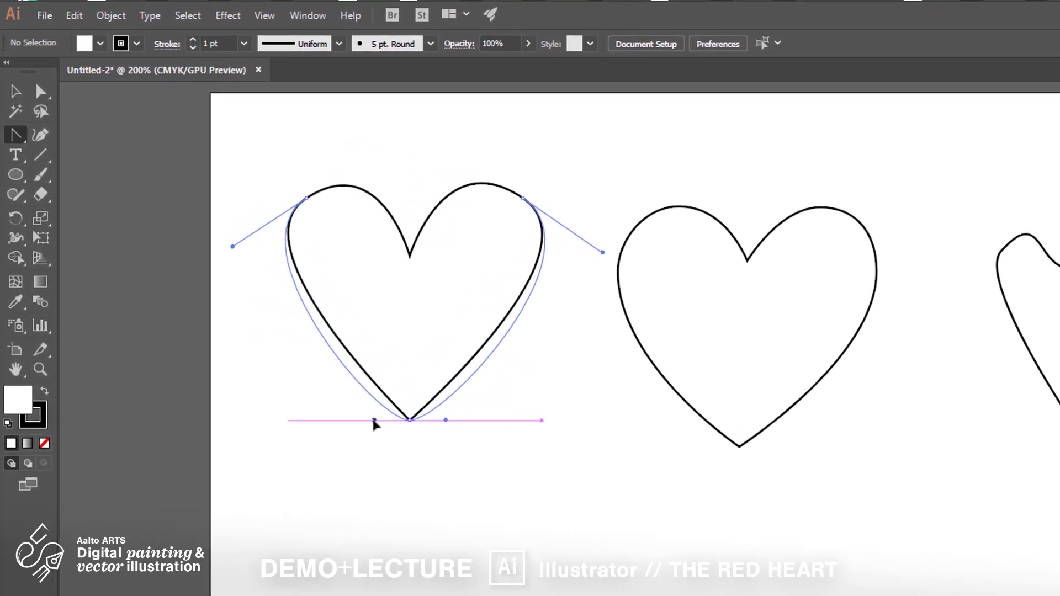
left_click_drag(373, 421, 370, 421)
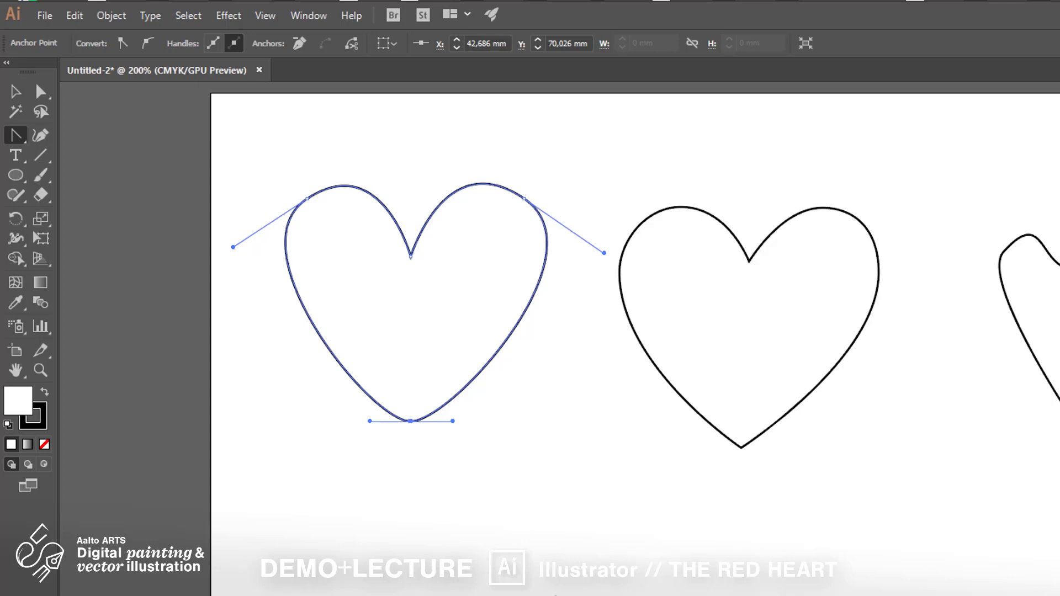
Step: Break the leftmost heart's bottom handles and angle both upward to form a sharp, inward-curving tip
left_click_drag(452, 422, 425, 375)
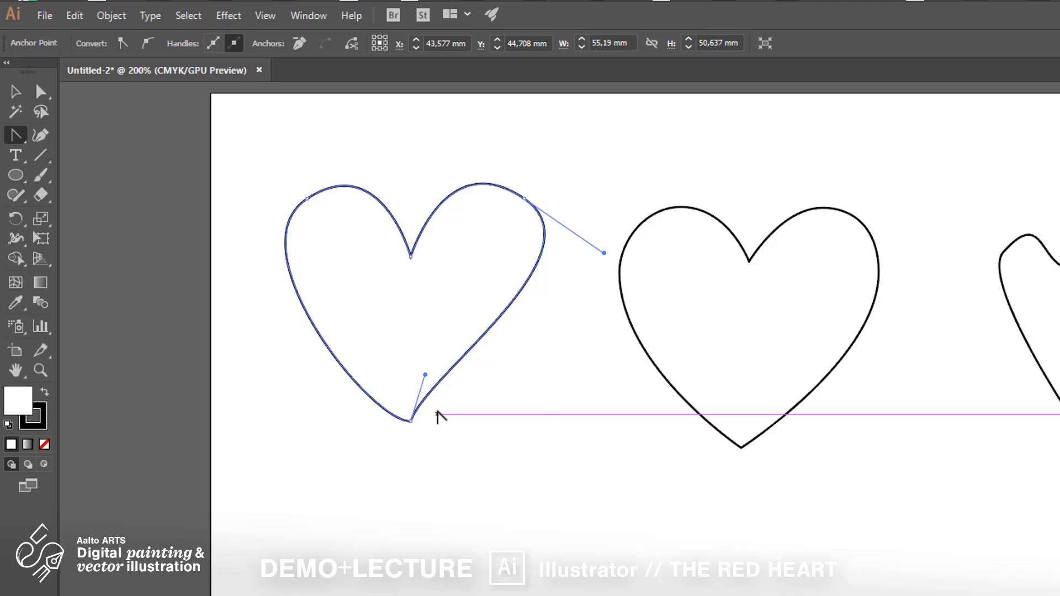
key("a")
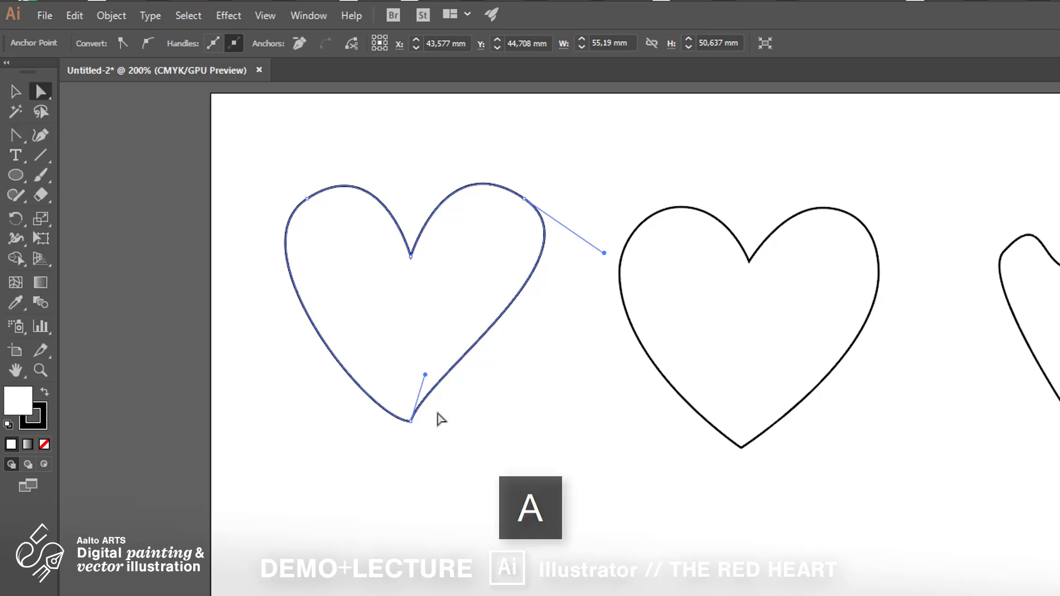
left_click(410, 421)
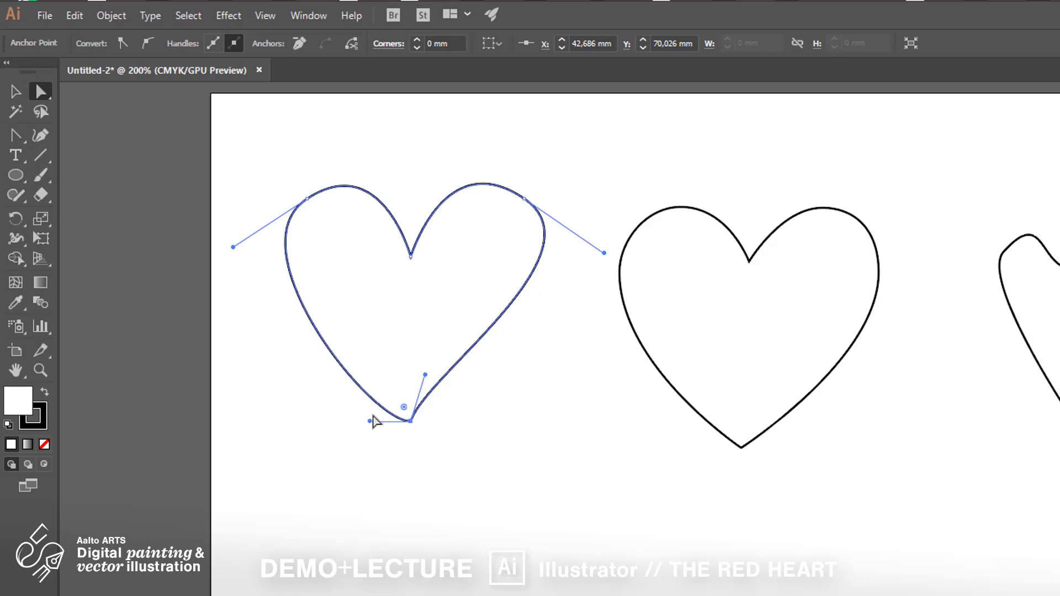
left_click_drag(373, 423, 399, 375)
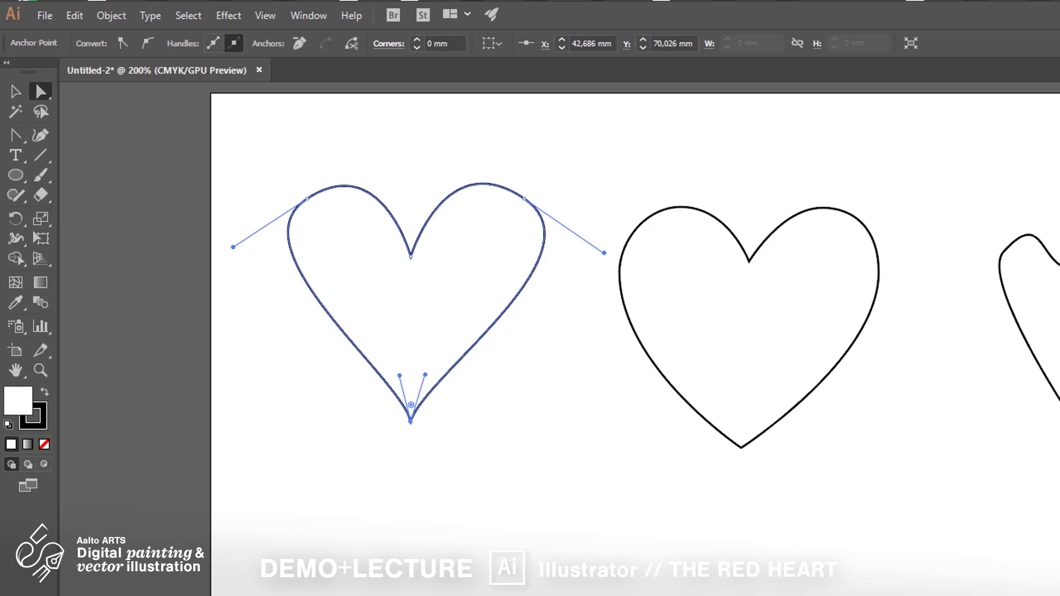
Step: Give the middle heart's bottom tip handles, split them to point upward on both sides for a sharp curved tip, and deselect it
left_click(15, 134)
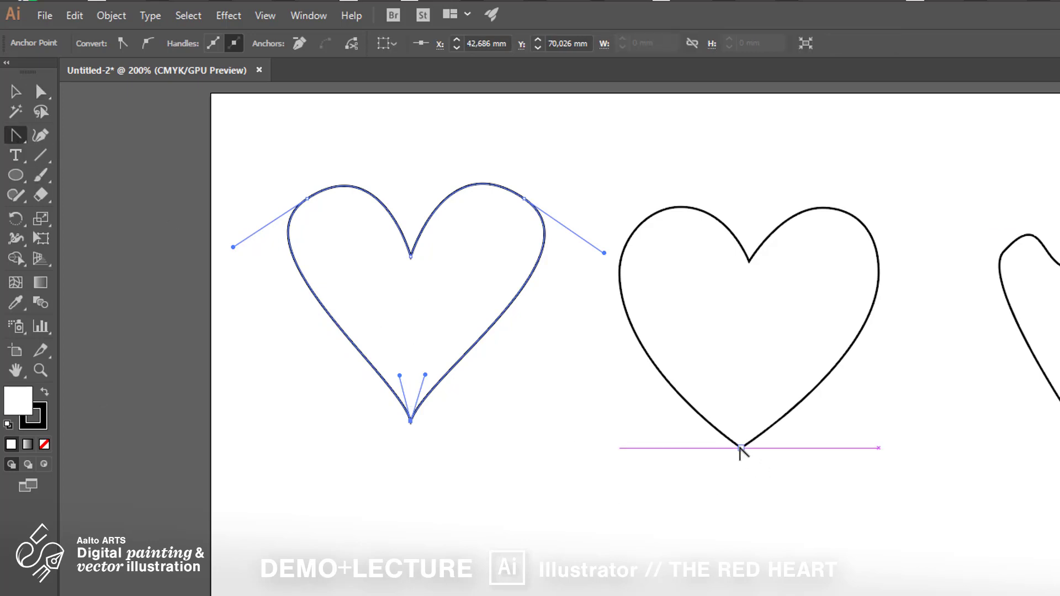
left_click_drag(741, 449, 726, 492)
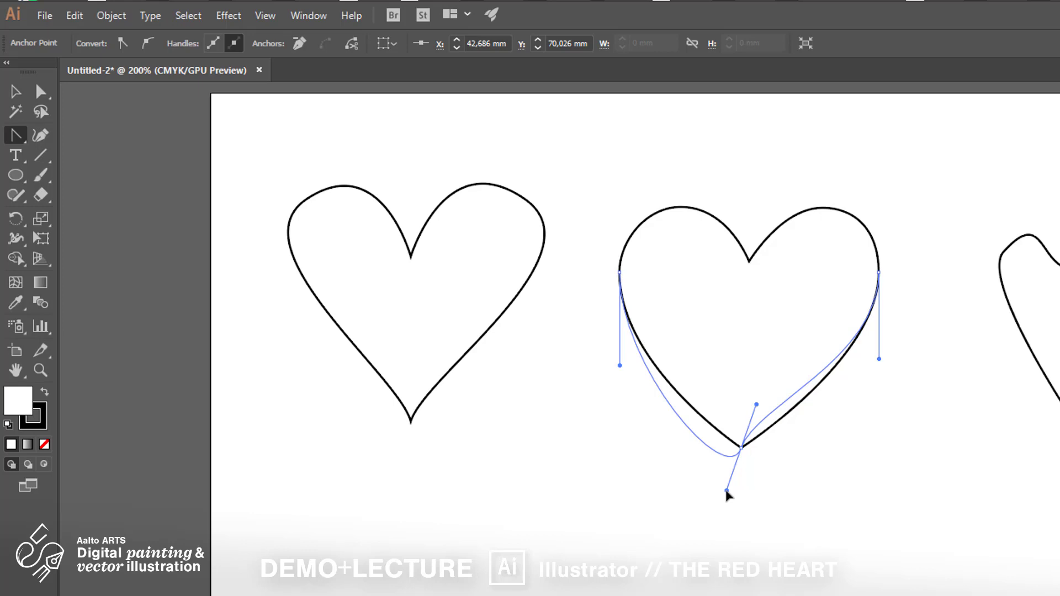
left_click_drag(726, 492, 712, 503)
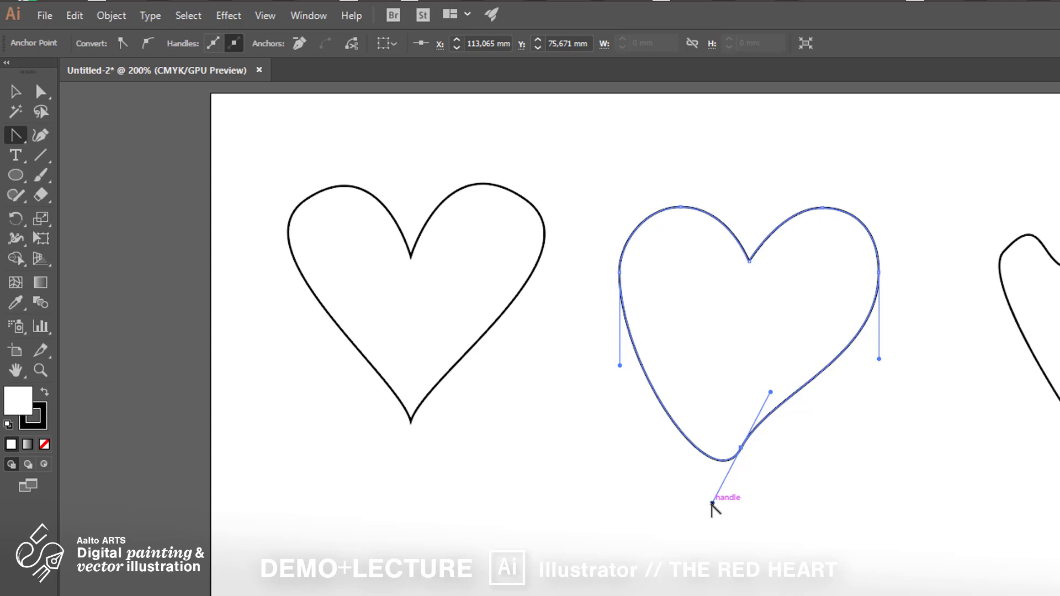
left_click_drag(712, 504, 723, 395)
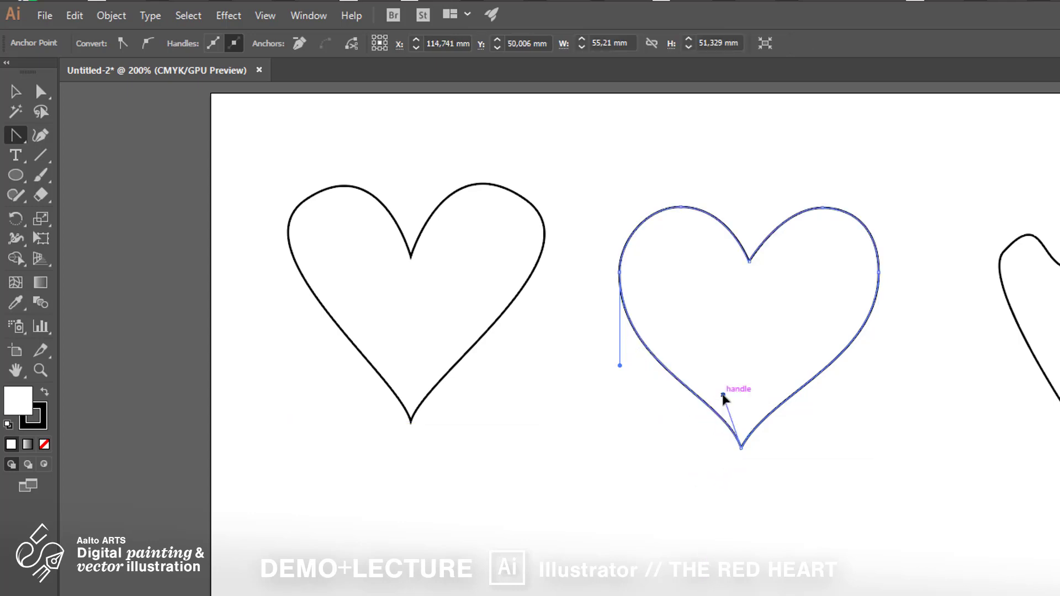
key("a")
left_click(886, 503)
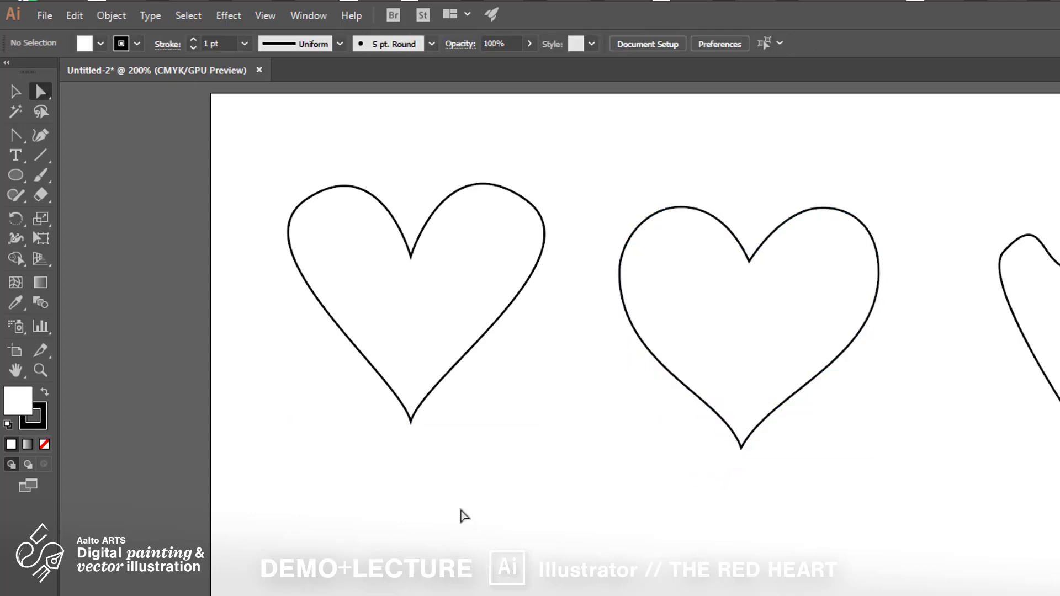
Step: Examine the leftmost heart's four anchor points and their direction handles with the Direct Selection tool
left_click(412, 257)
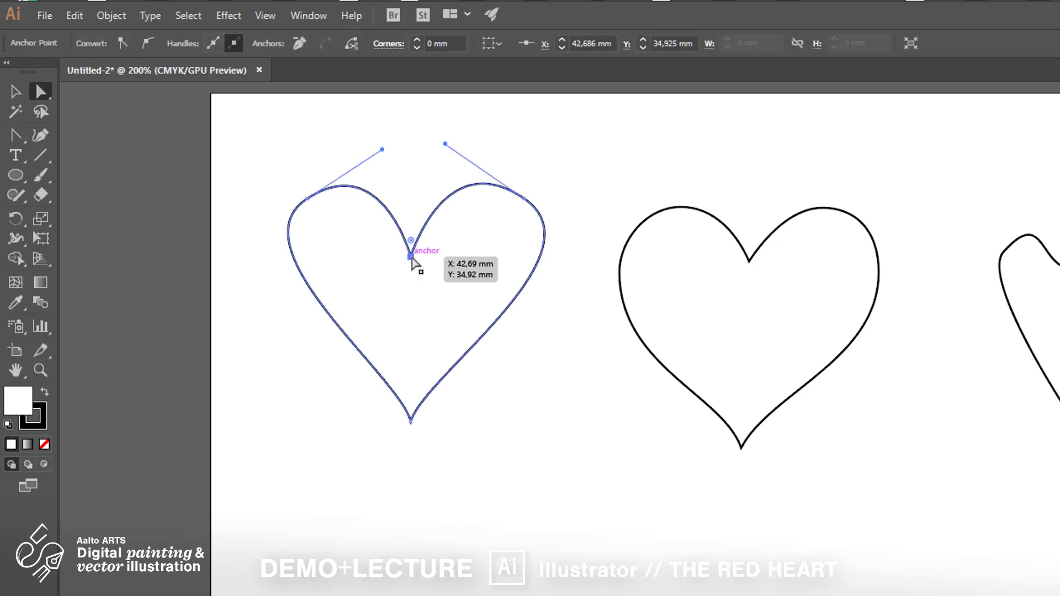
left_click(307, 198)
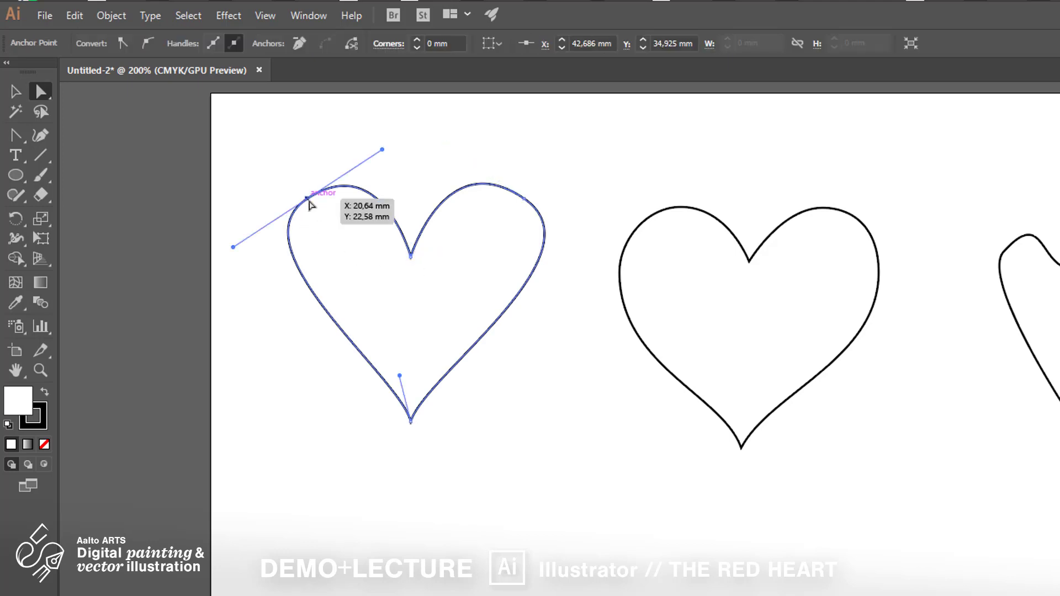
left_click(524, 199)
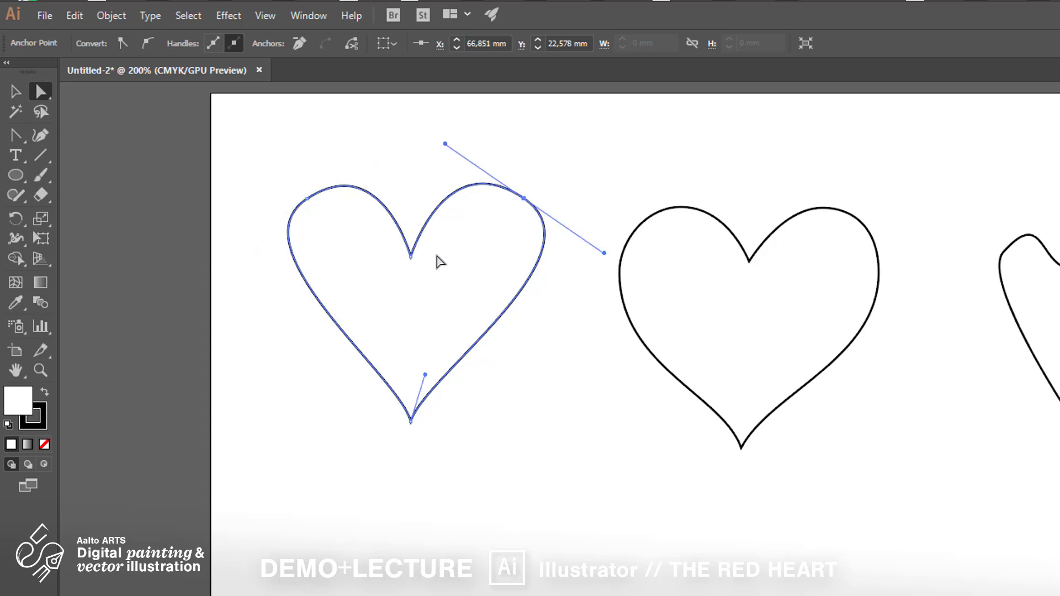
left_click(410, 422)
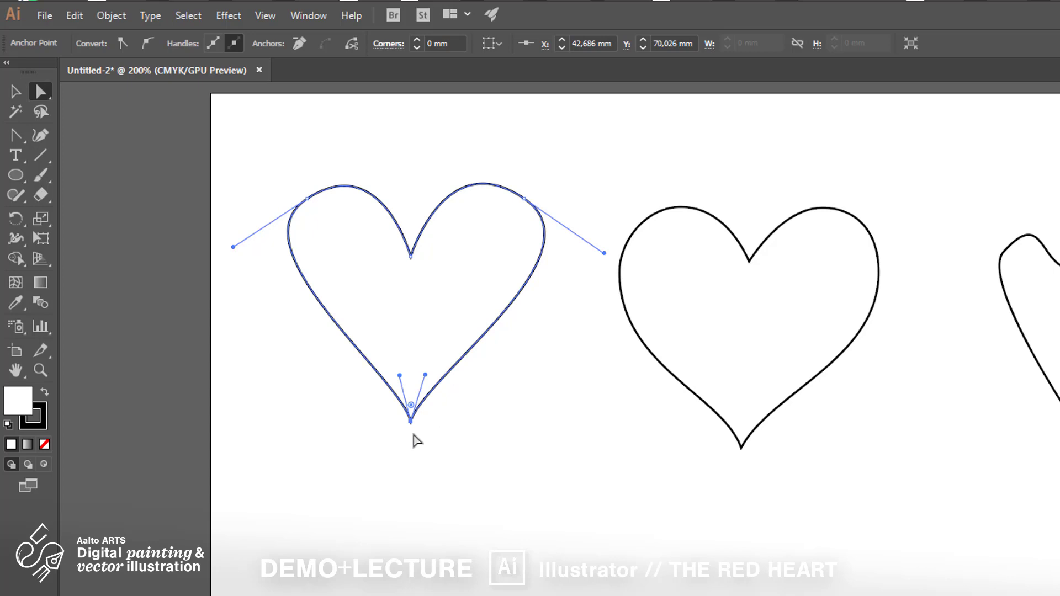
Step: Examine the middle heart's lobe, side, notch and bottom tip anchor points and their handles one by one, then deselect it
left_click(681, 209)
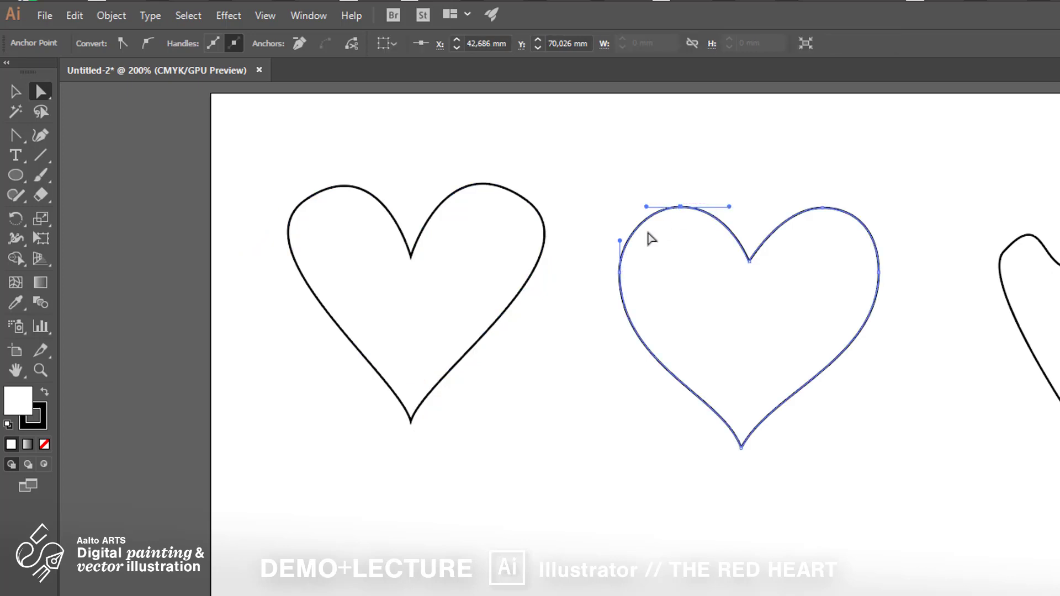
left_click(620, 273)
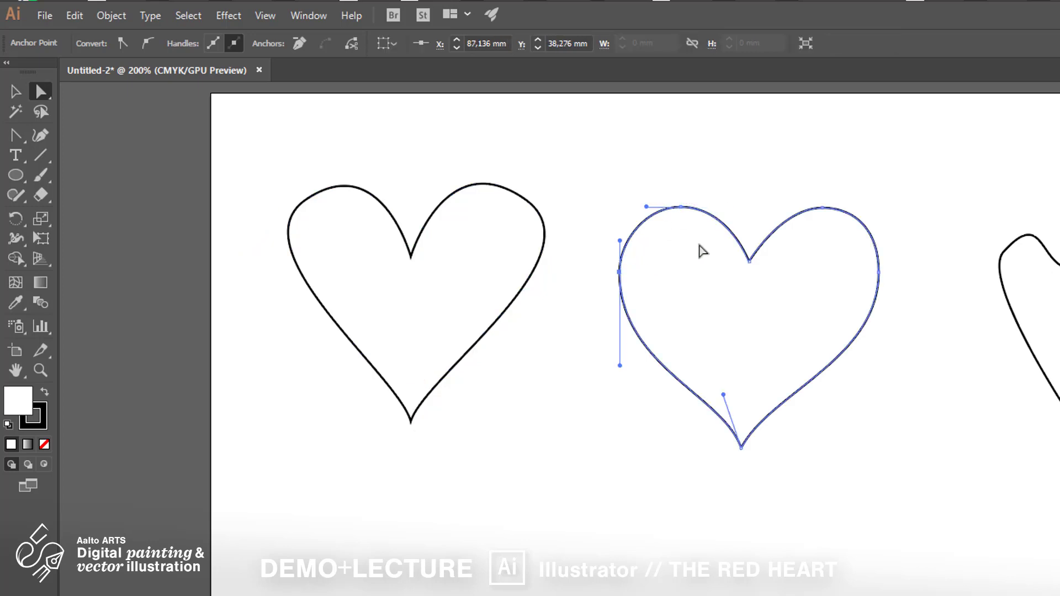
left_click(822, 208)
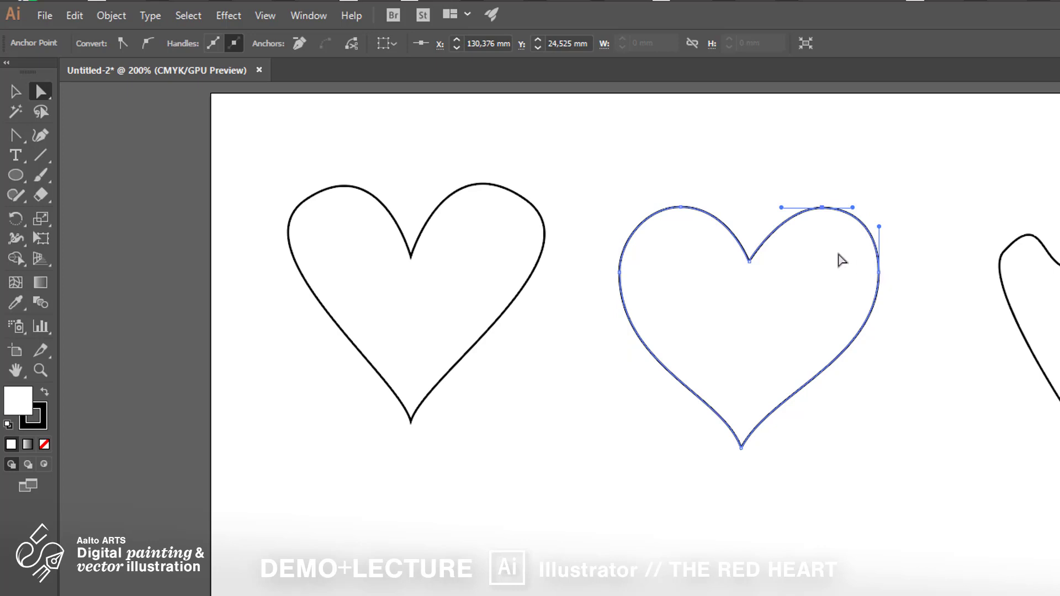
left_click(879, 273)
left_click(750, 263)
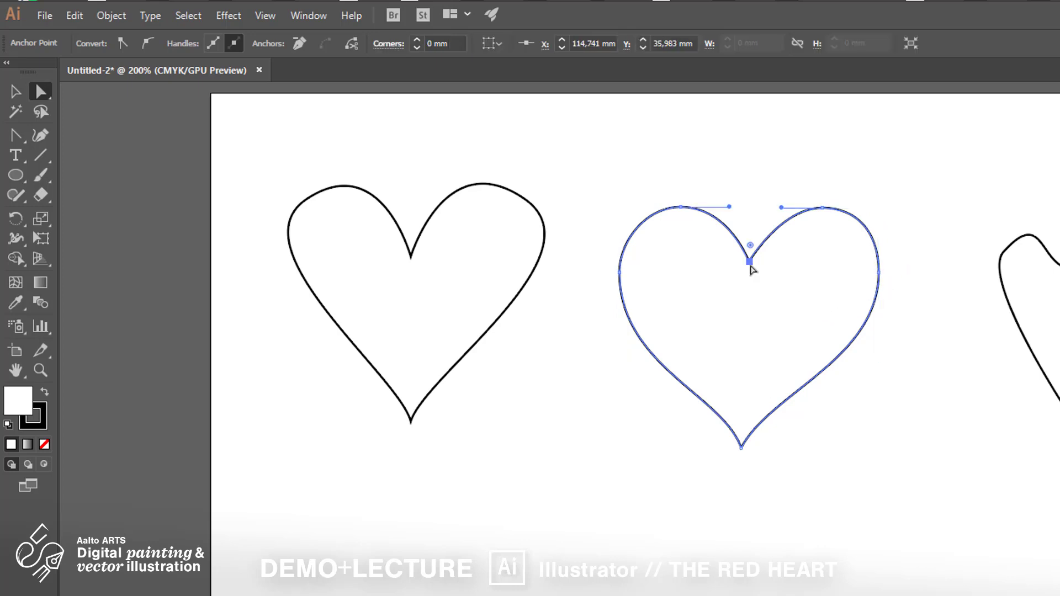
left_click(739, 448)
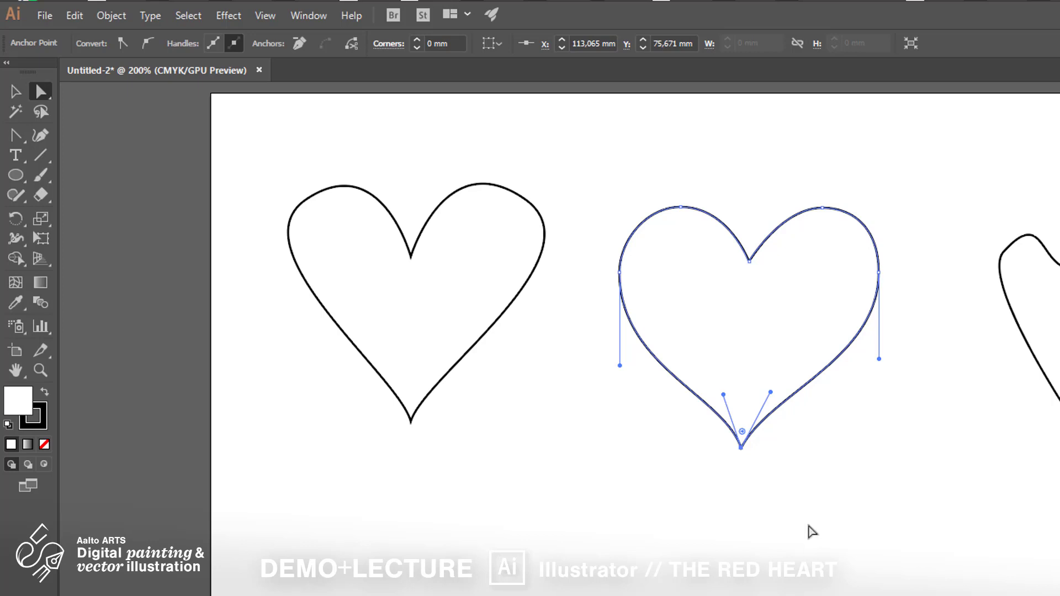
left_click(864, 442)
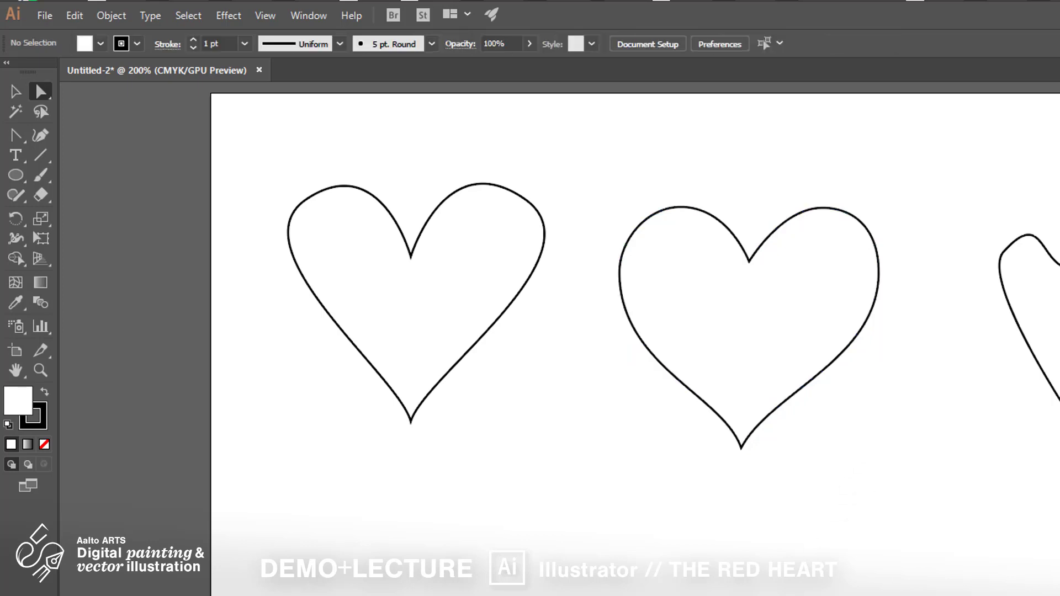
Step: Lengthen both direction handles of the middle heart's bottom tip upward so the lower sides curve further inward
left_click(741, 446)
left_click_drag(770, 393, 778, 348)
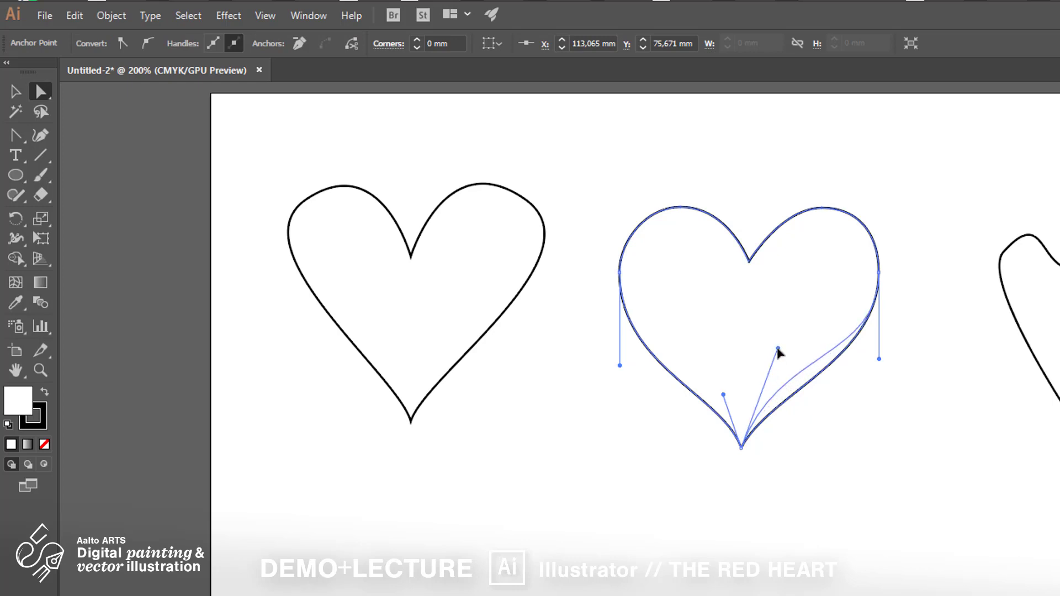
left_click_drag(723, 394, 711, 349)
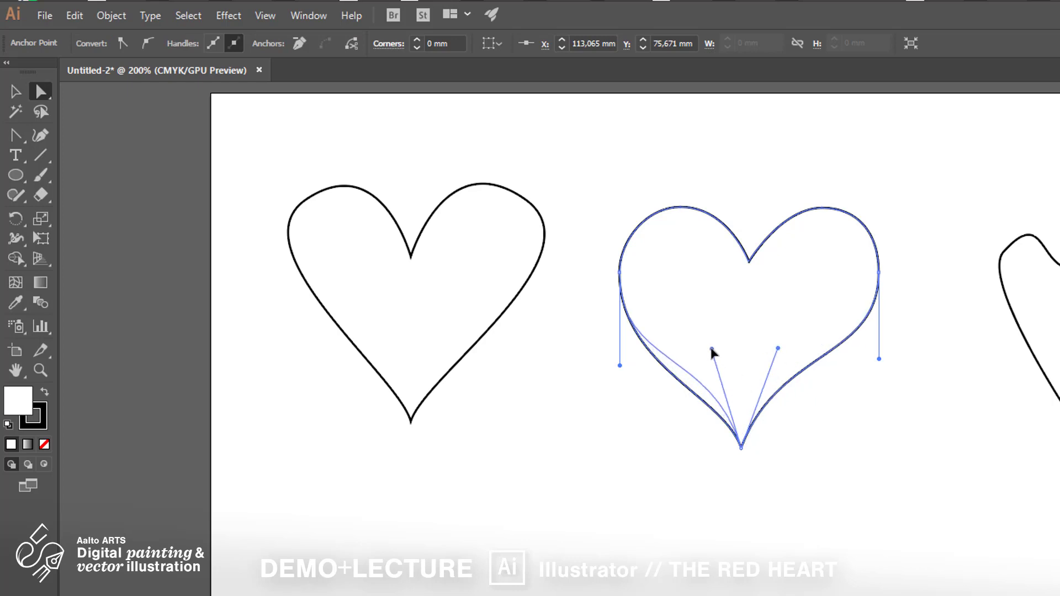
Step: Shorten the lower handles of the middle heart's right and left side points to balance its lower curves, then deselect it
left_click_drag(879, 359, 880, 348)
left_click(776, 473)
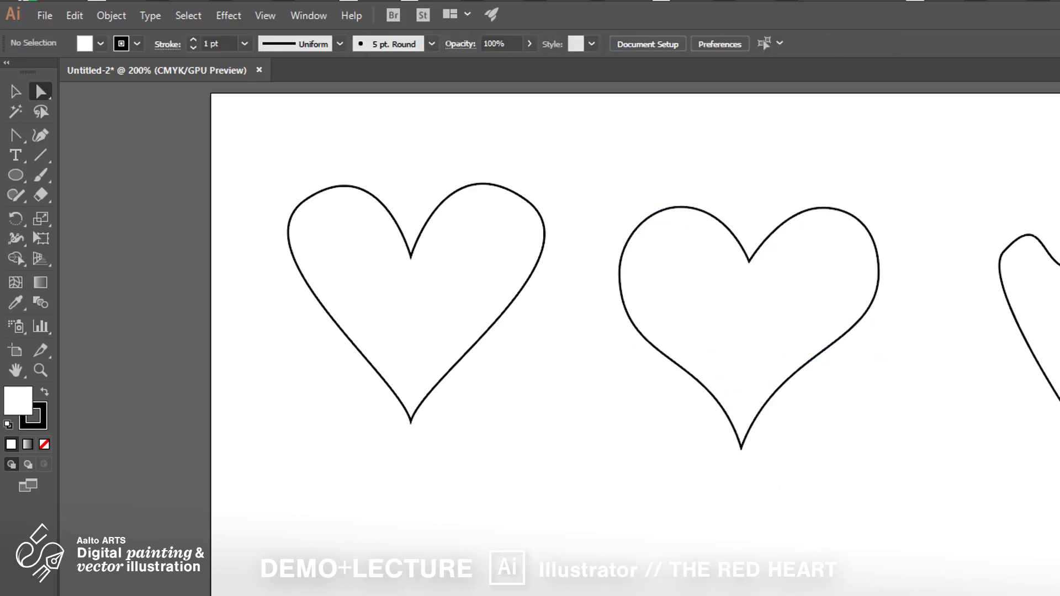
left_click(619, 272)
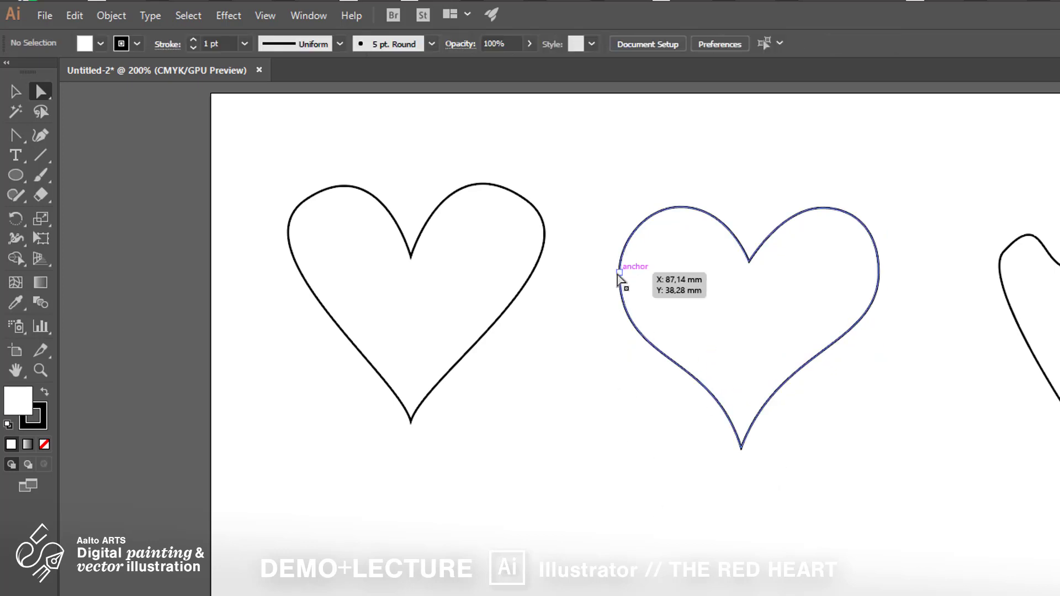
left_click_drag(620, 365, 620, 345)
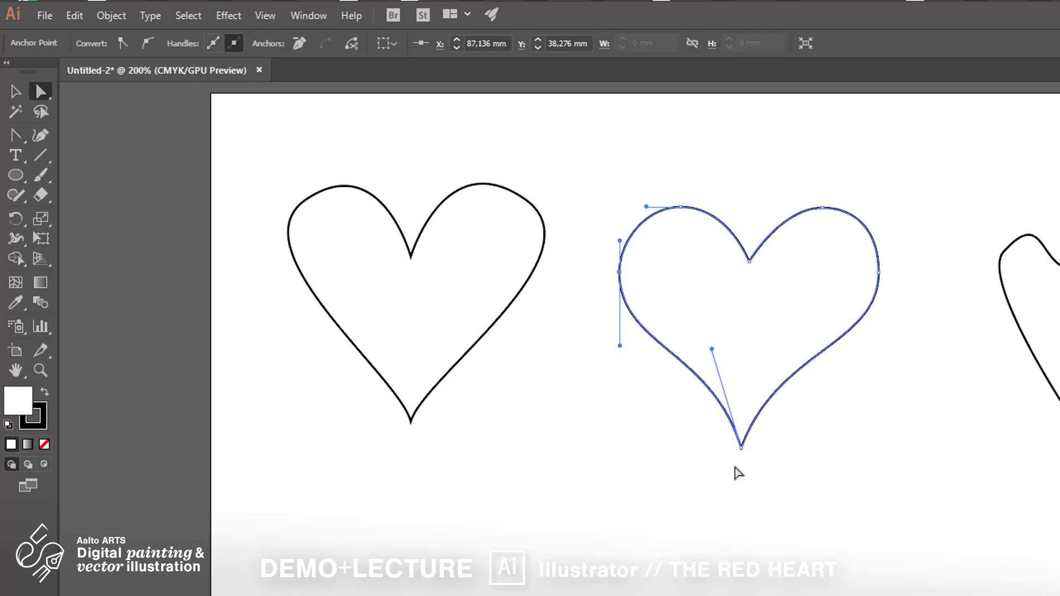
left_click(736, 472)
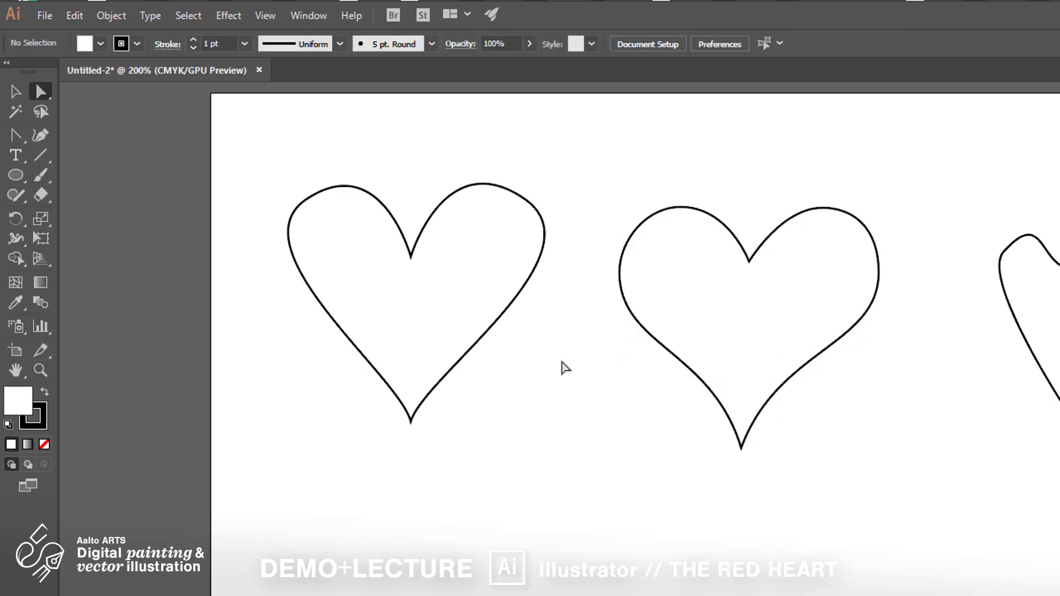
Step: Draw a straight vertical path with the Pen tool between the leftmost and middle hearts, its lower end at about X 73.4 mm, Y 83.3 mm
key("p")
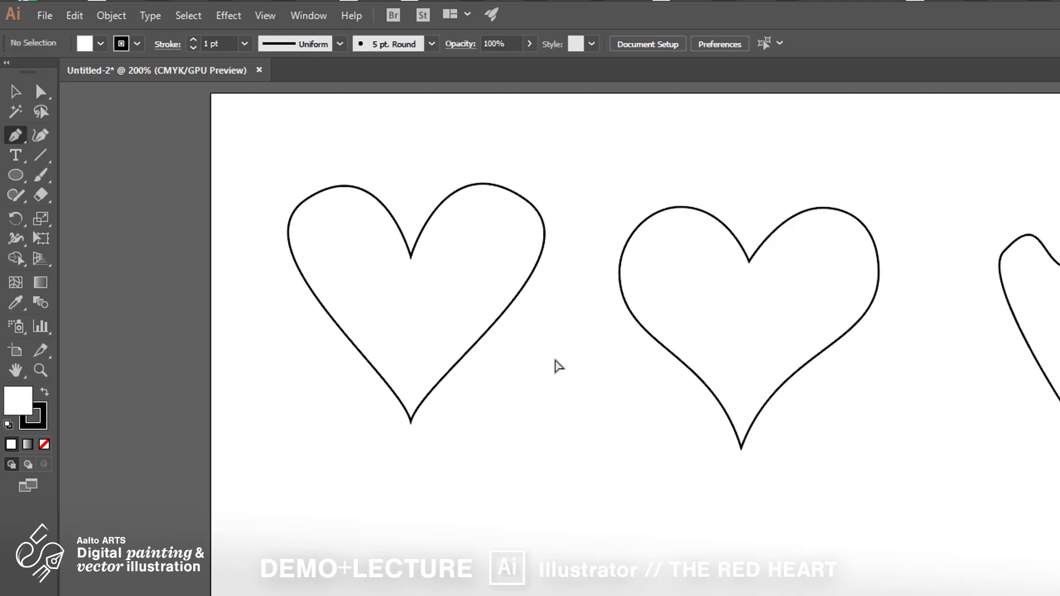
left_click(555, 359)
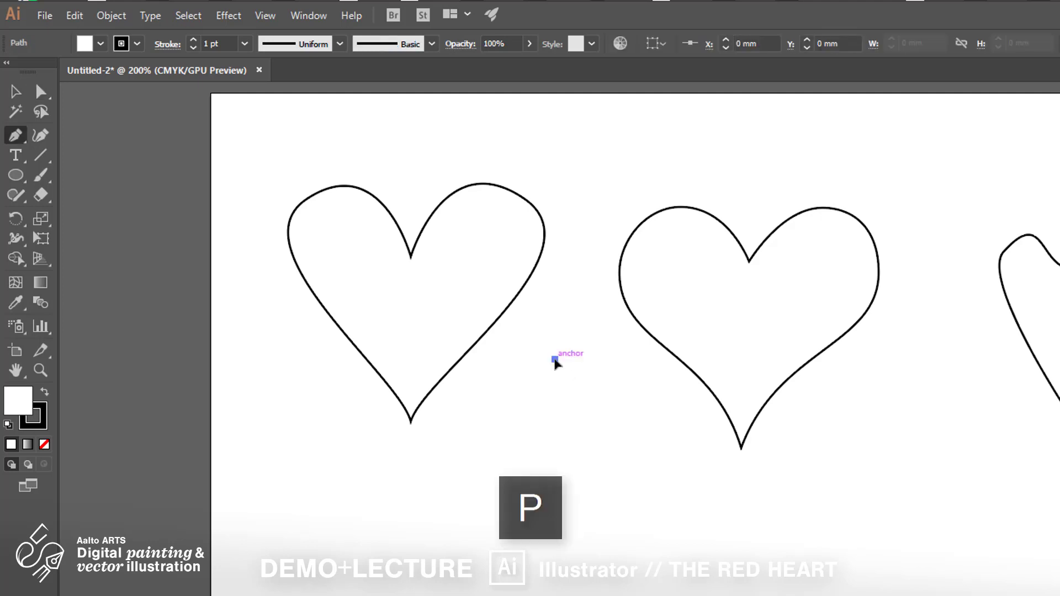
left_click(555, 484)
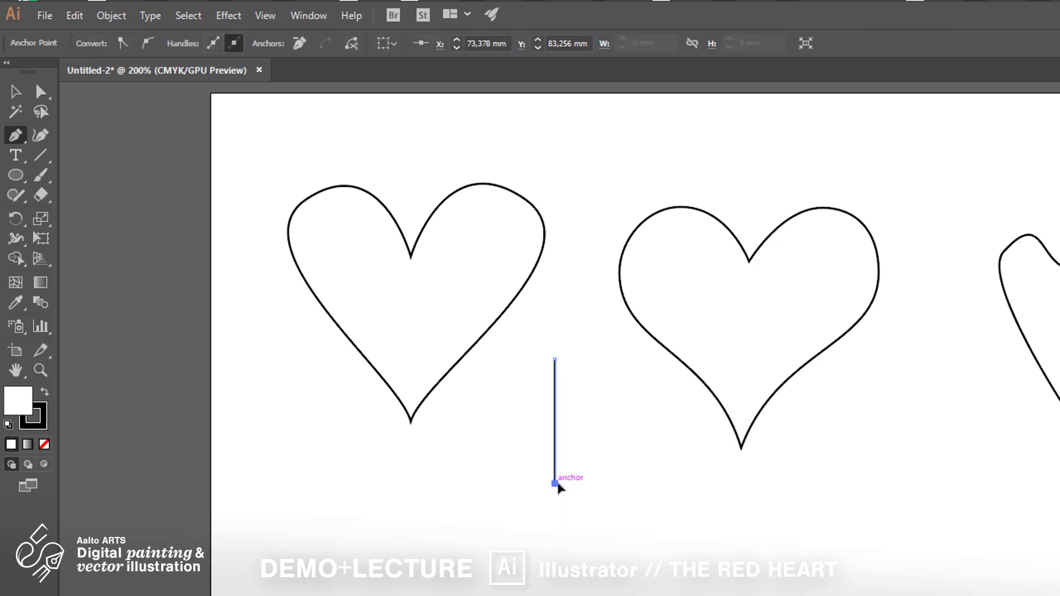
left_click_drag(556, 484, 603, 473)
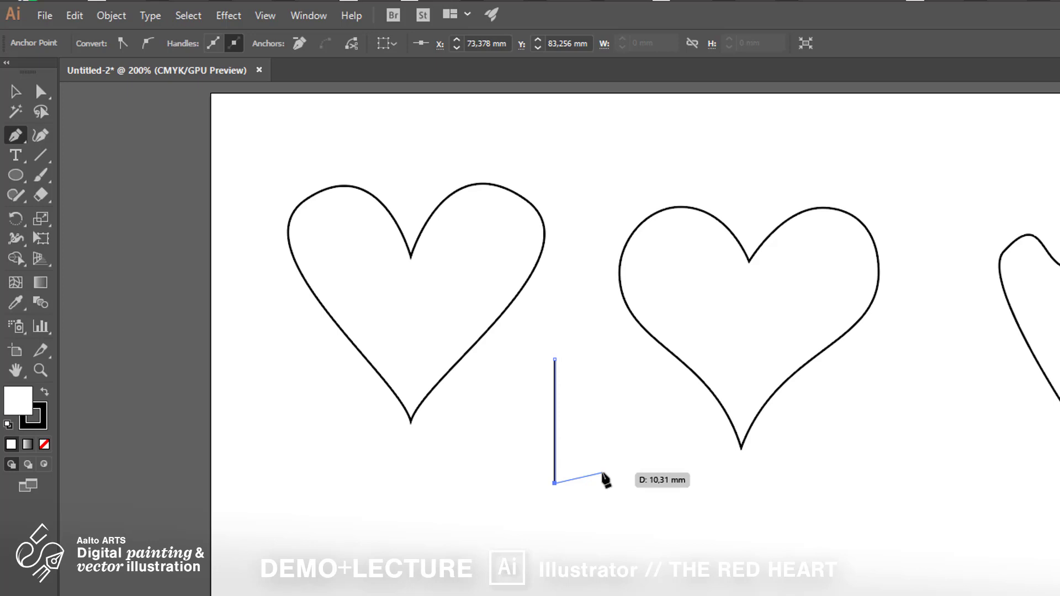
left_click_drag(603, 474, 555, 364)
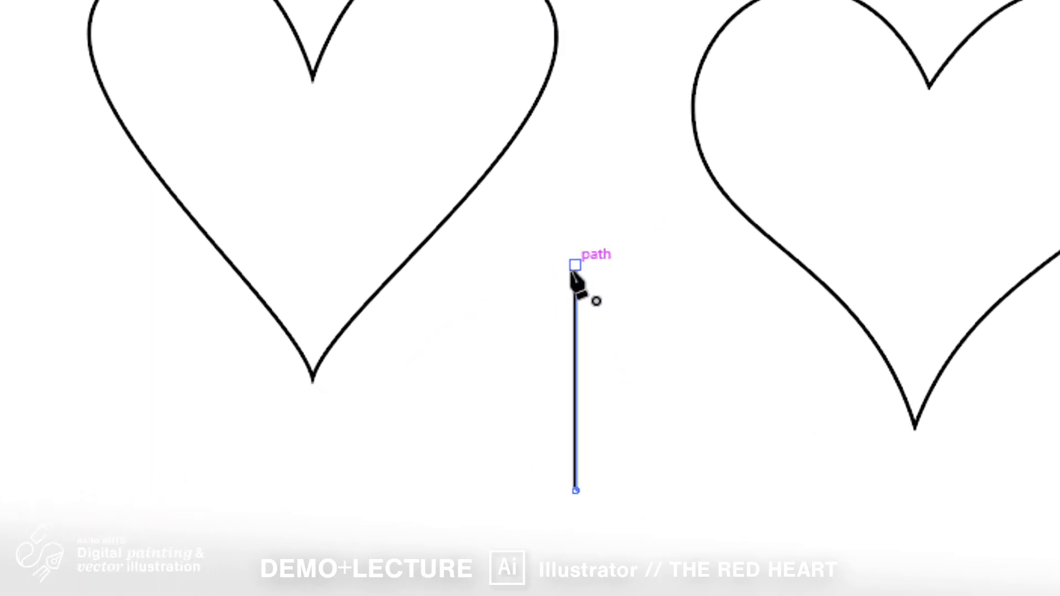